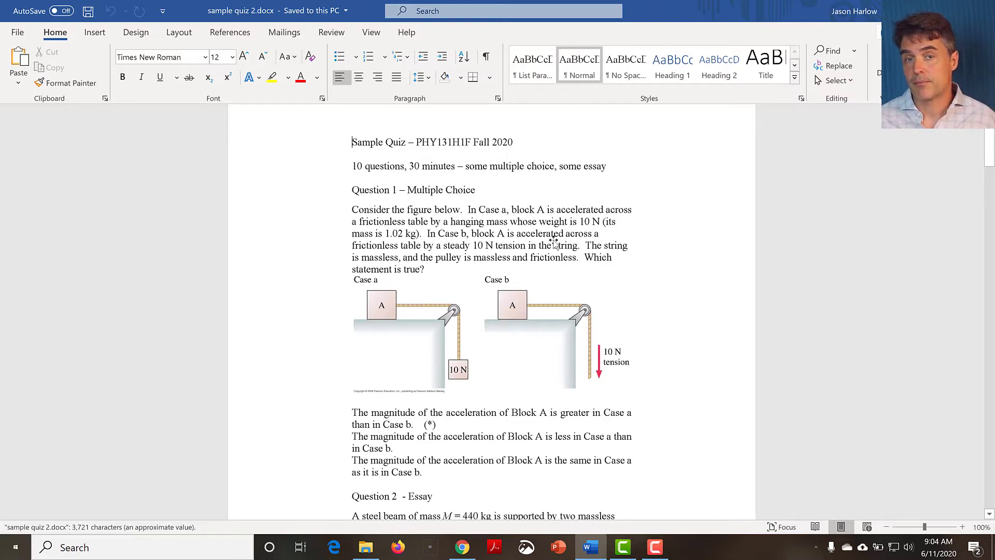
# Step: Enlarge the quiz document to 170% and look through its questions from Question 1 to Question 3
pyautogui.scroll(-4, 553, 241)
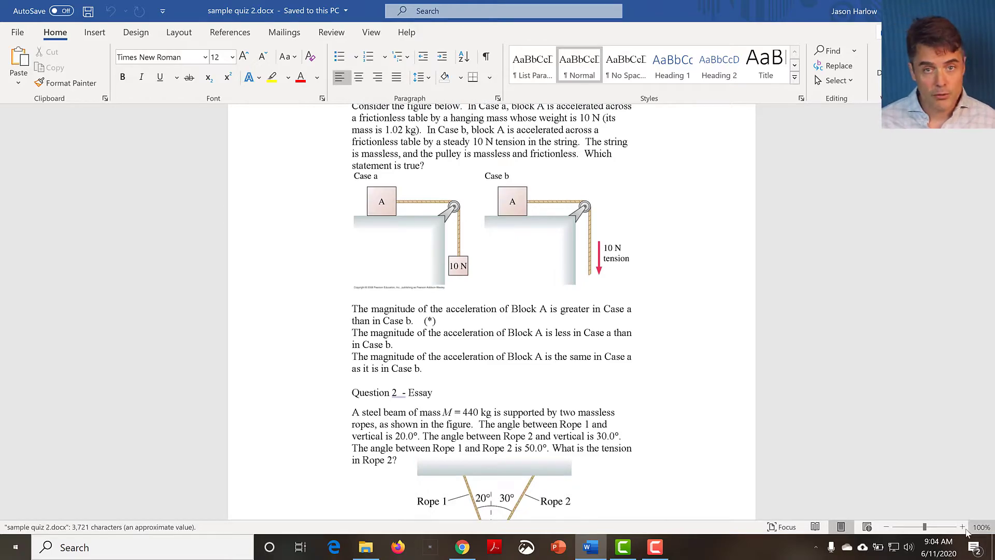
pyautogui.click(963, 527)
pyautogui.click(963, 527)
pyautogui.click(962, 527)
pyautogui.click(963, 527)
pyautogui.click(963, 527)
pyautogui.click(962, 527)
pyautogui.click(962, 527)
pyautogui.scroll(-15, 953, 483)
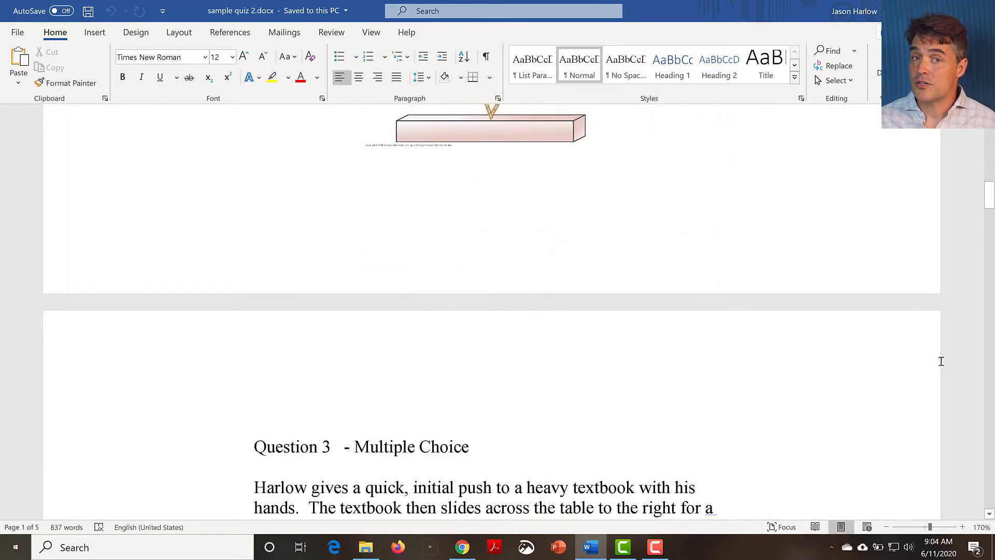
pyautogui.scroll(-5, 941, 361)
# Step: Export the quiz document as sample quiz 2.pdf, optimized for standard publishing and opened after publishing
pyautogui.click(18, 33)
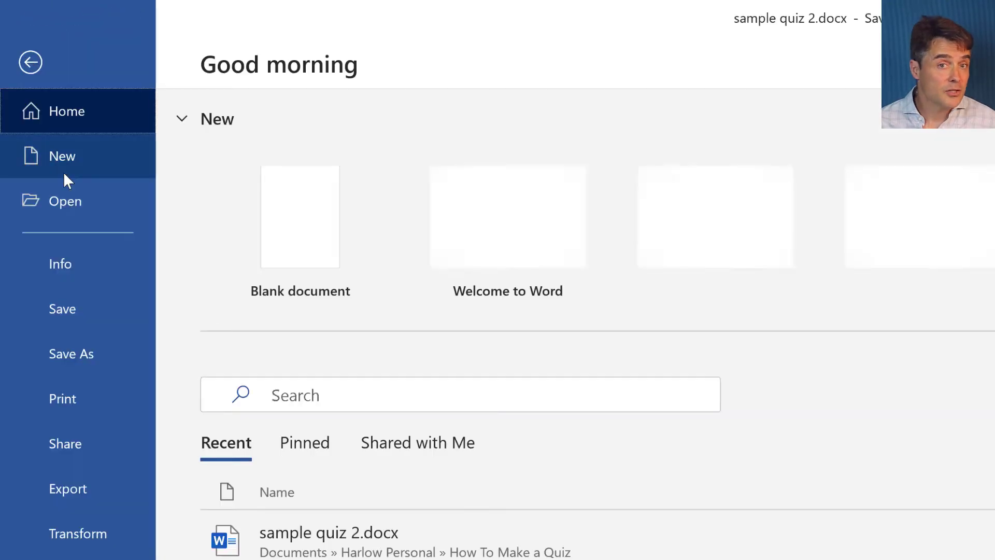
pyautogui.click(76, 491)
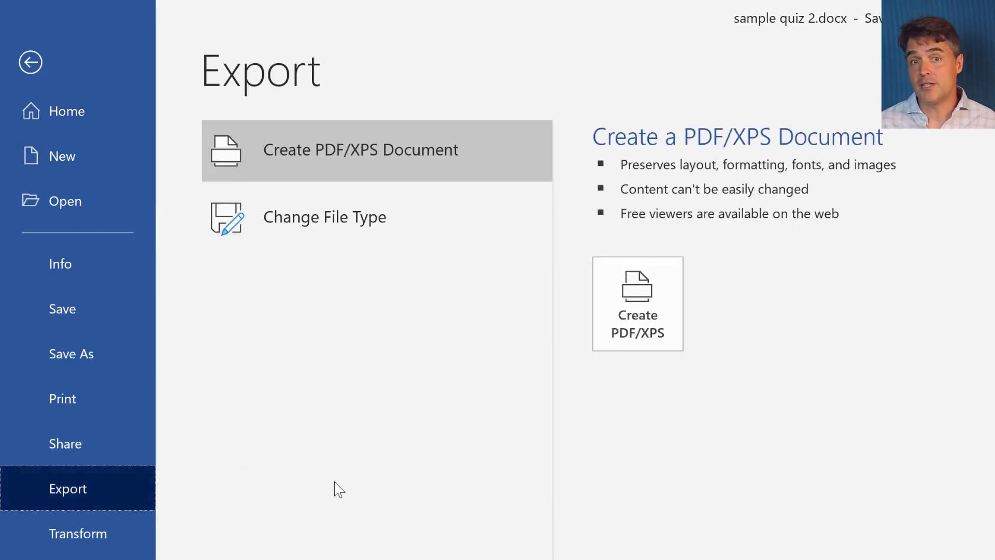
pyautogui.click(601, 335)
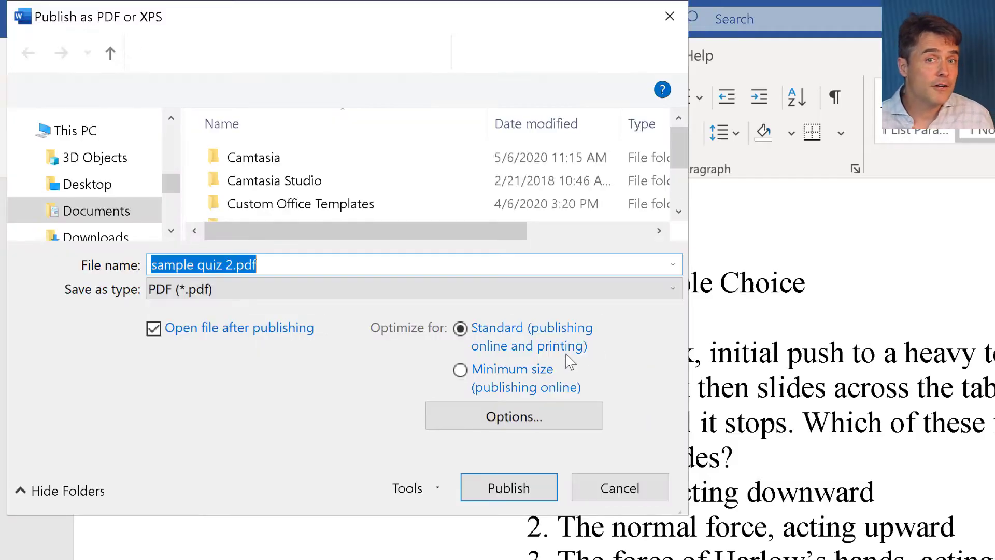
pyautogui.click(511, 489)
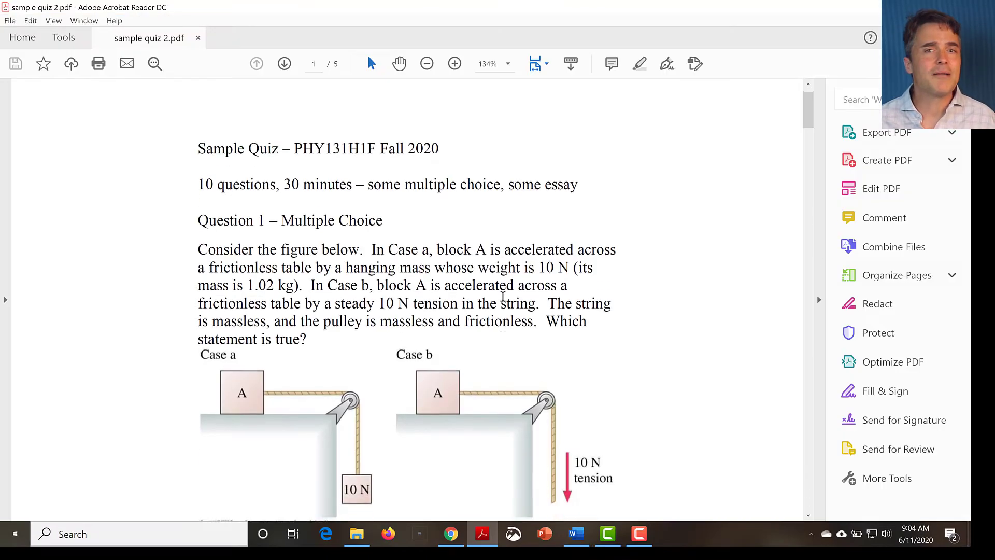
# Step: Capture the Question 1 text and its Case a and Case b figures from the PDF with Snip & Sketch
pyautogui.scroll(-3, 502, 297)
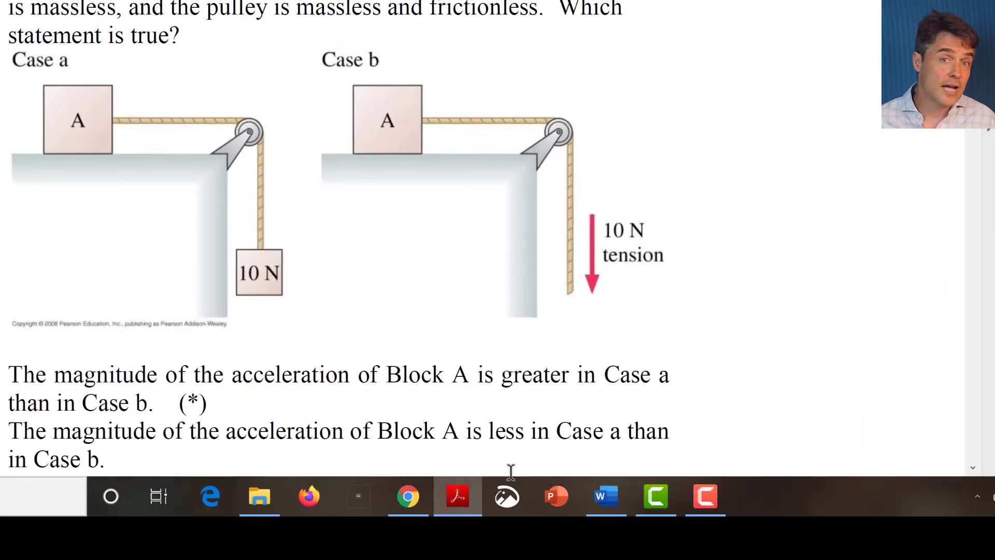
pyautogui.click(513, 534)
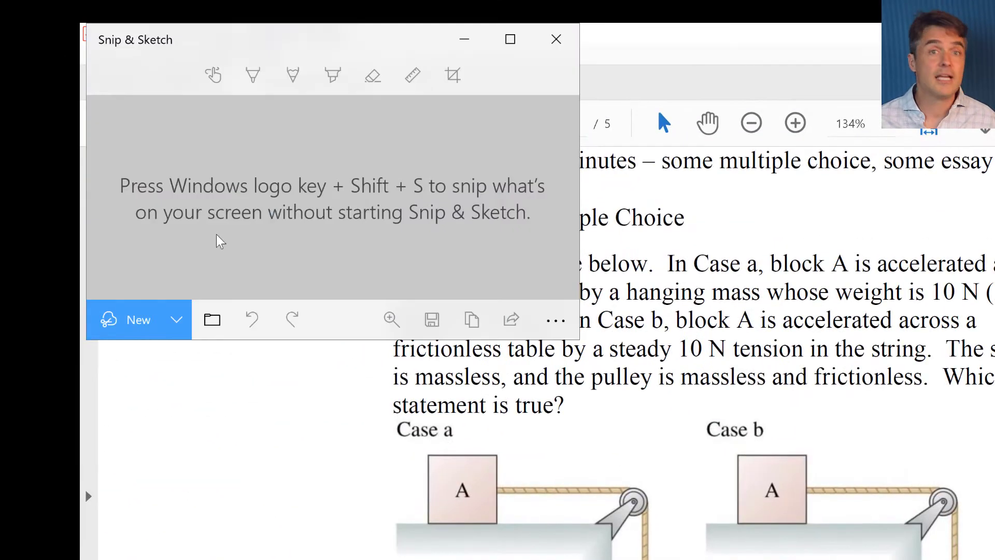
pyautogui.click(138, 319)
pyautogui.moveTo(383, 244)
pyautogui.mouseDown()
pyautogui.moveTo(833, 547)
pyautogui.moveTo(994, 559)
pyautogui.mouseUp()
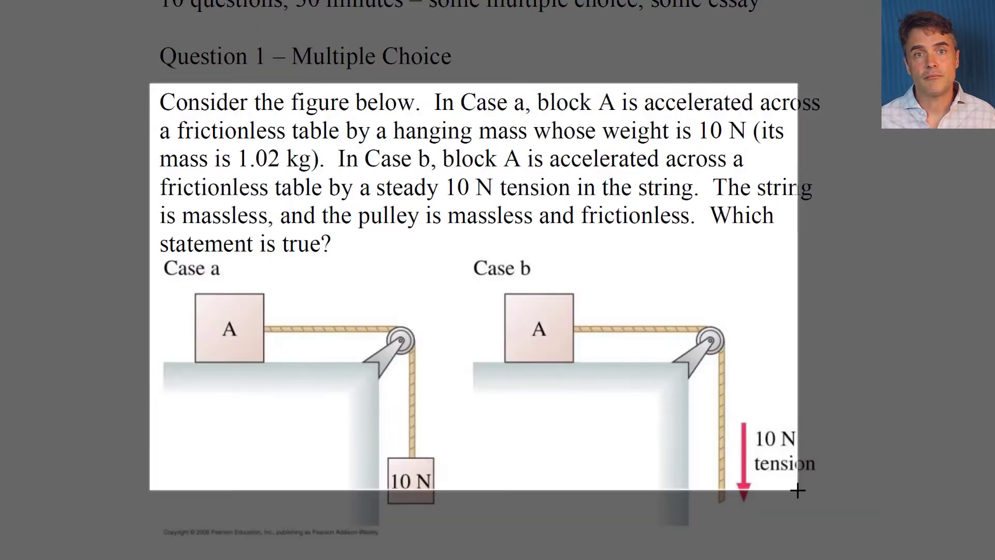
pyautogui.moveTo(798, 490); pyautogui.dragTo(798, 490)
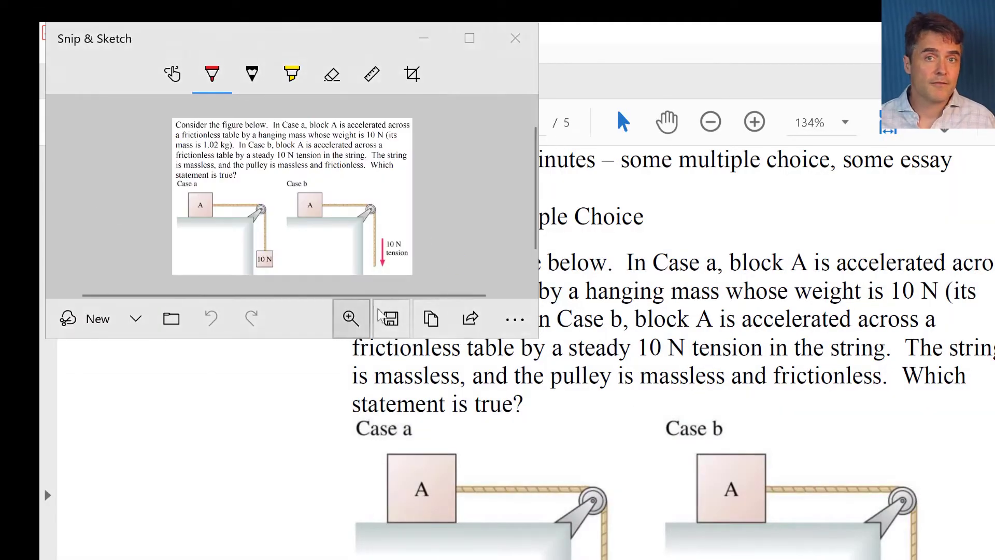
# Step: Save the Question 1 snip as testq1.png in the How To Make a Quiz folder
pyautogui.click(391, 319)
pyautogui.moveTo(346, 259); pyautogui.dragTo(181, 259)
pyautogui.write('test')
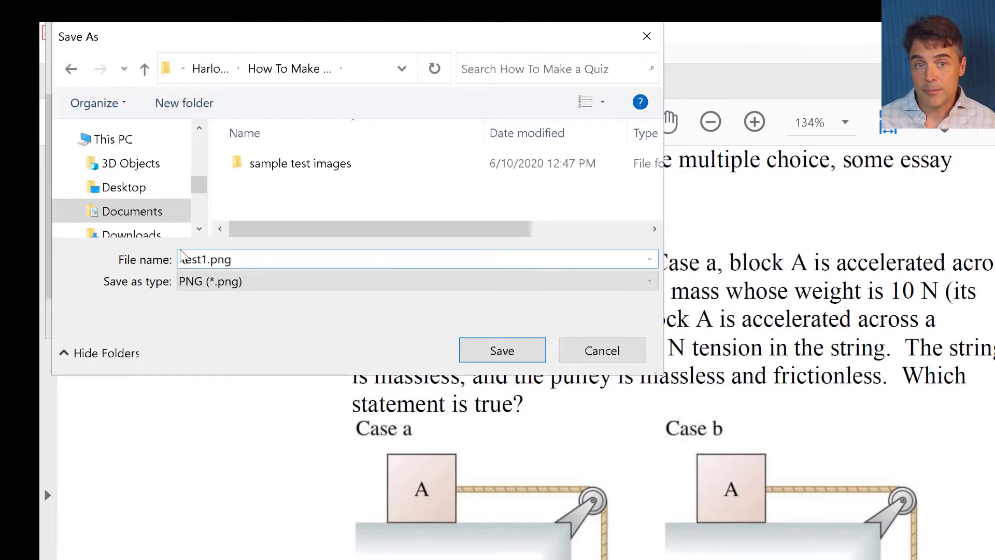
pyautogui.write('q1')
pyautogui.click(474, 352)
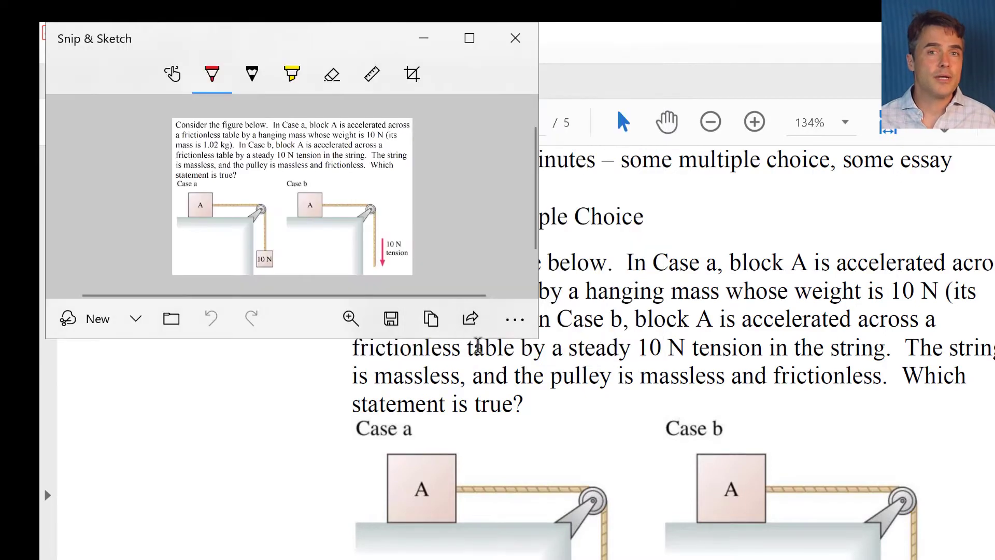
# Step: Capture the Question 2 steel beam text together with its two-rope figure from the PDF as a new snip
pyautogui.scroll(-2, 689, 346)
pyautogui.scroll(-6, 689, 346)
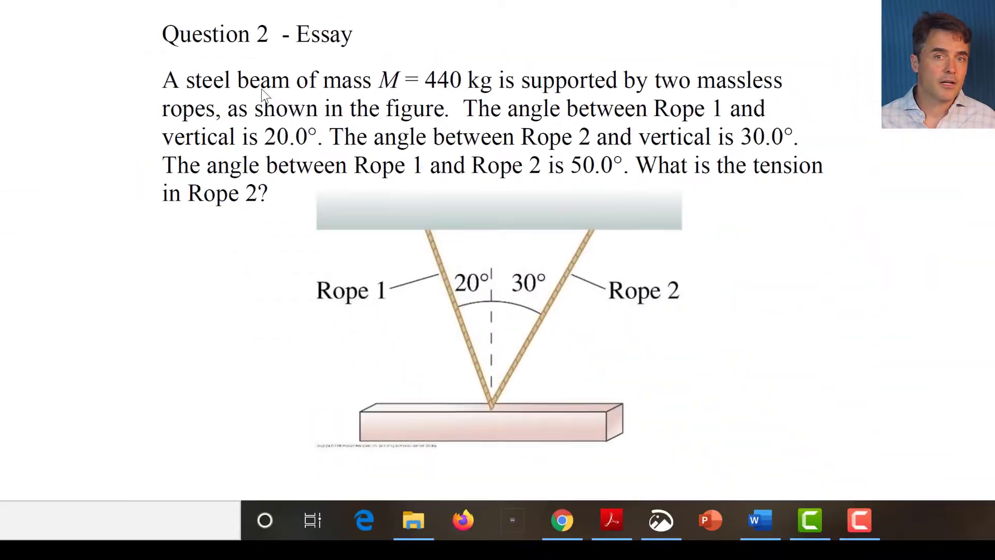
pyautogui.press('super+shift+s')
pyautogui.moveTo(157, 65); pyautogui.dragTo(862, 445)
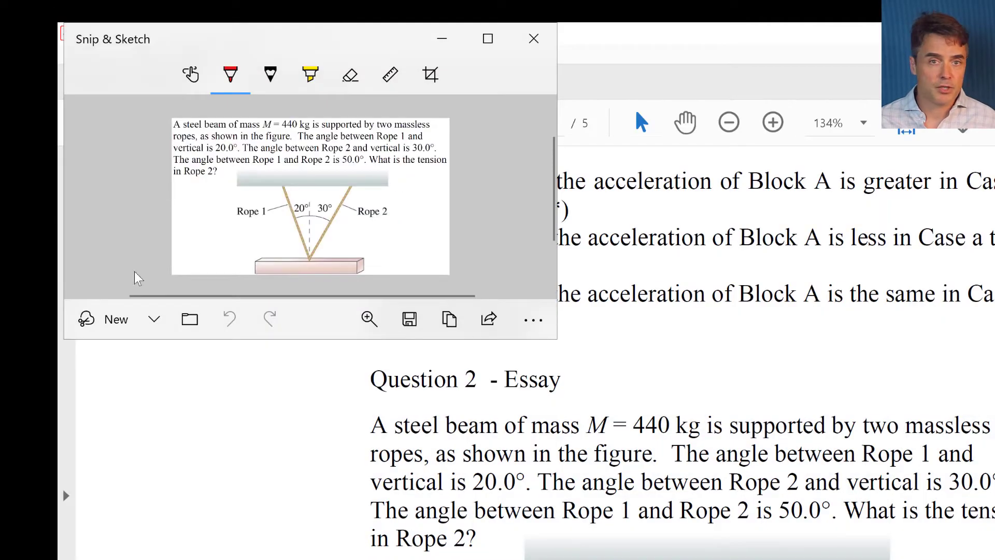
# Step: Save the Question 2 snip as testq2.png in the same folder
pyautogui.click(411, 316)
pyautogui.click(235, 258)
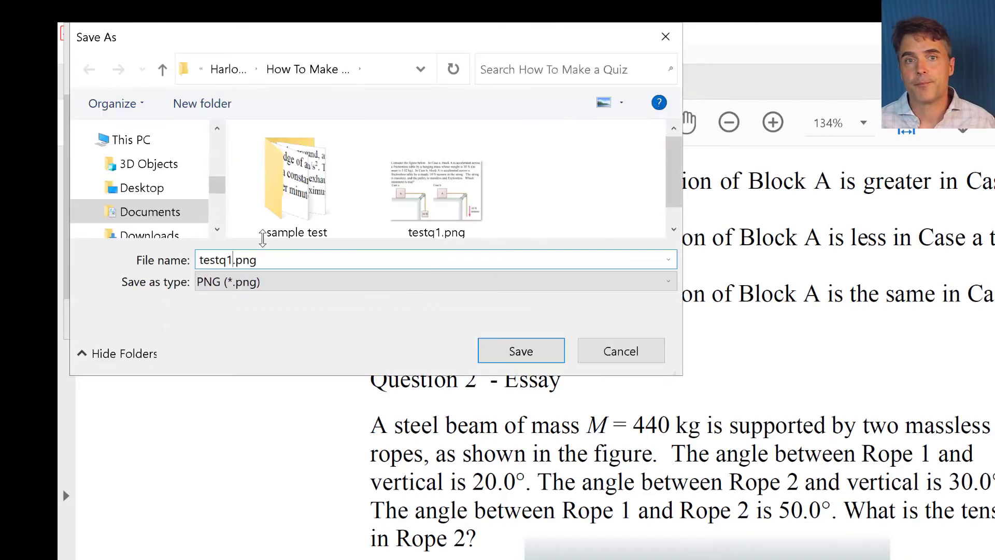
pyautogui.press('BackSpace')
pyautogui.write('2')
pyautogui.press('Return')
# Step: Capture the Question 3 text about the sliding textbook from the PDF's second page as a new snip
pyautogui.click(580, 469)
pyautogui.scroll(-15, 579, 469)
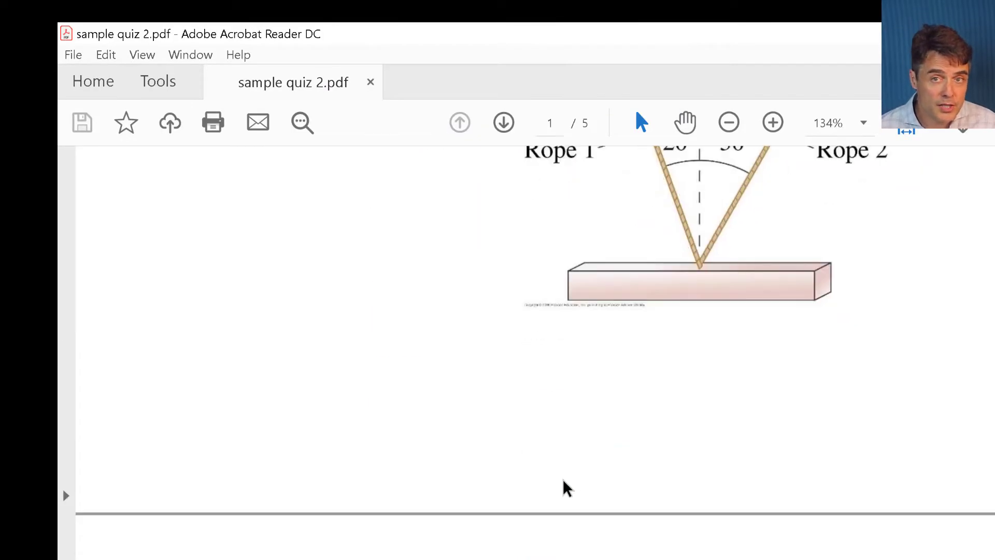
pyautogui.hotkey('alt', 'Tab')
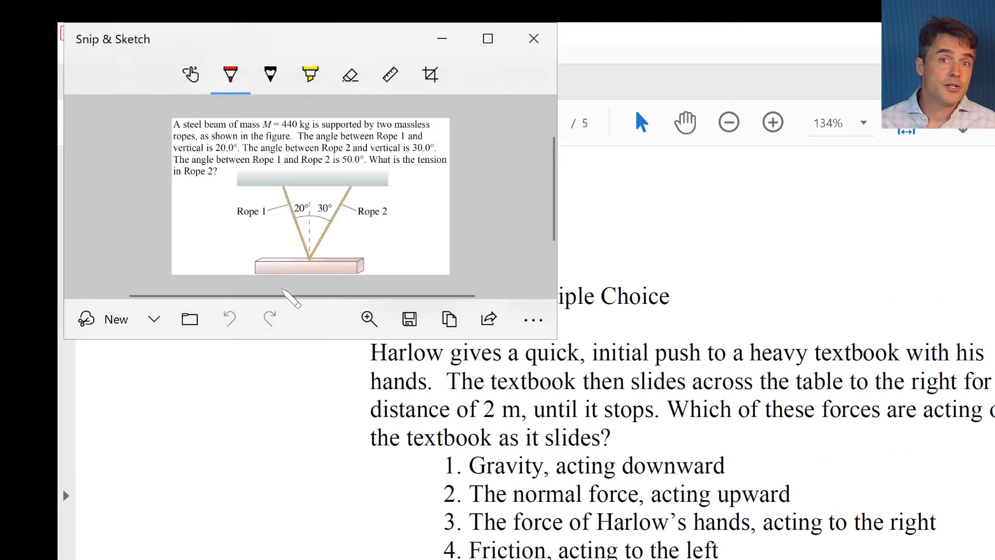
pyautogui.click(111, 373)
pyautogui.moveTo(164, 114)
pyautogui.mouseDown()
pyautogui.moveTo(467, 349)
pyautogui.moveTo(793, 521)
pyautogui.moveTo(871, 355)
pyautogui.moveTo(826, 355)
pyautogui.mouseUp()
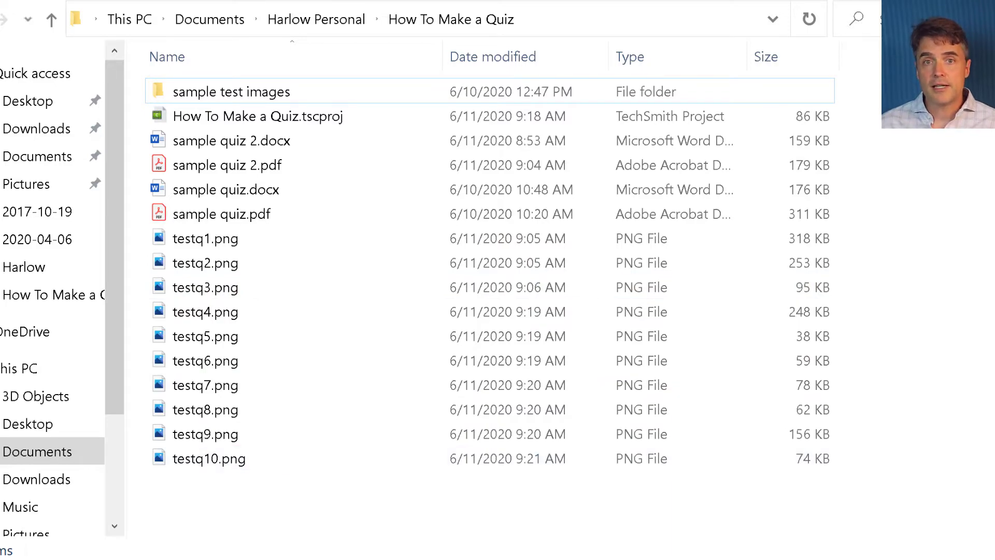
# Step: Switch to Chrome and open the Quizzes page of the Canvas sandbox course
pyautogui.click(459, 545)
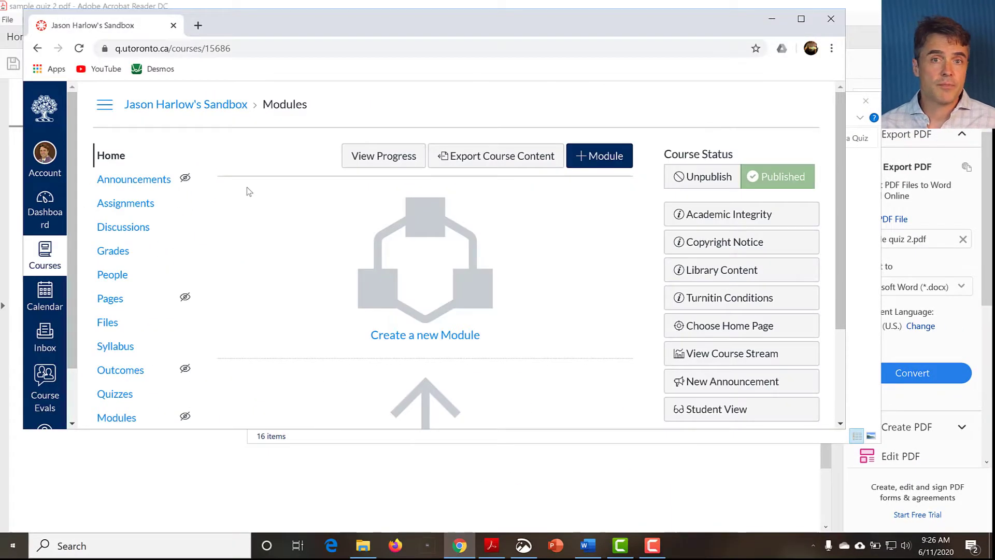
pyautogui.scroll(-3, 247, 186)
pyautogui.click(125, 262)
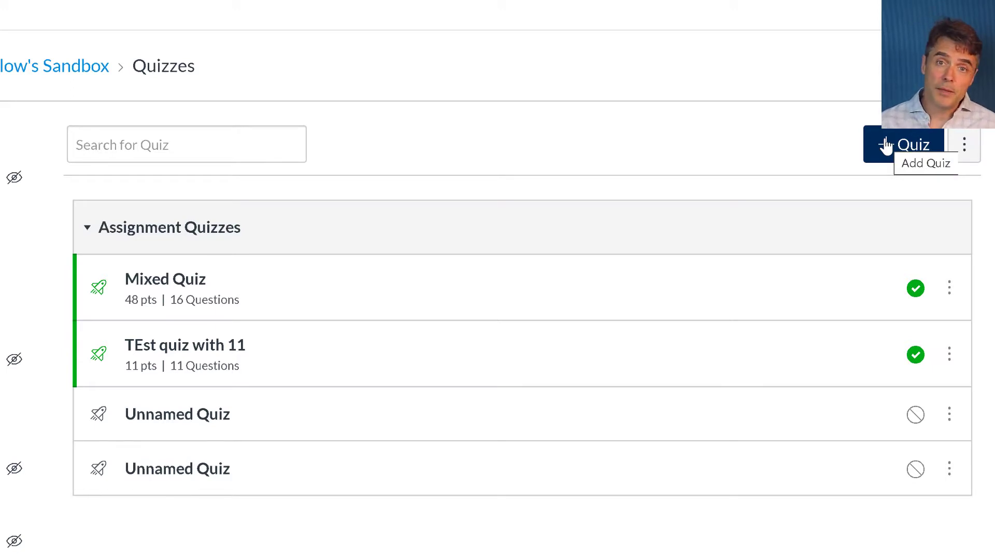
# Step: Try adding a new graded quiz with Shuffle Answers enabled, and review its remaining options, restrictions and assignment dates
pyautogui.click(886, 146)
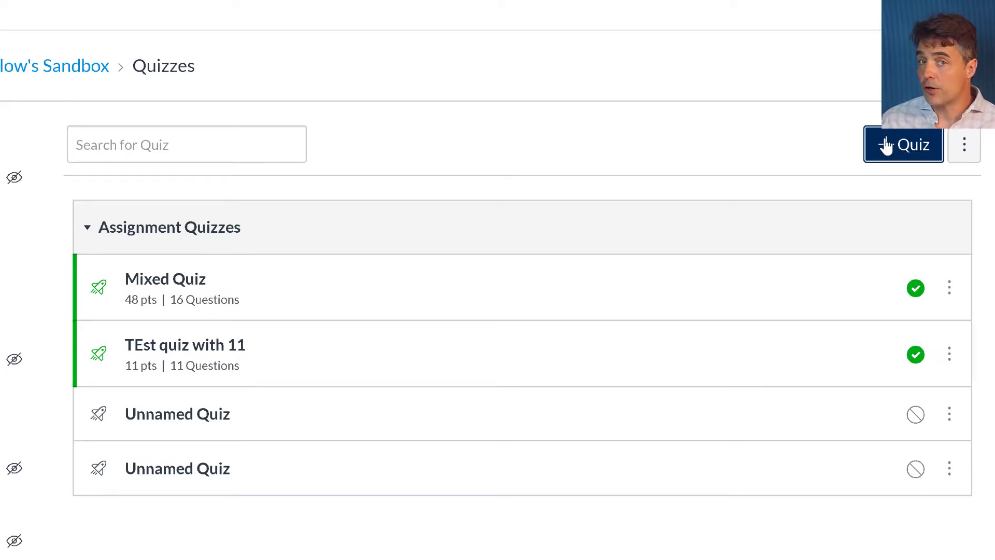
pyautogui.scroll(-3, 561, 220)
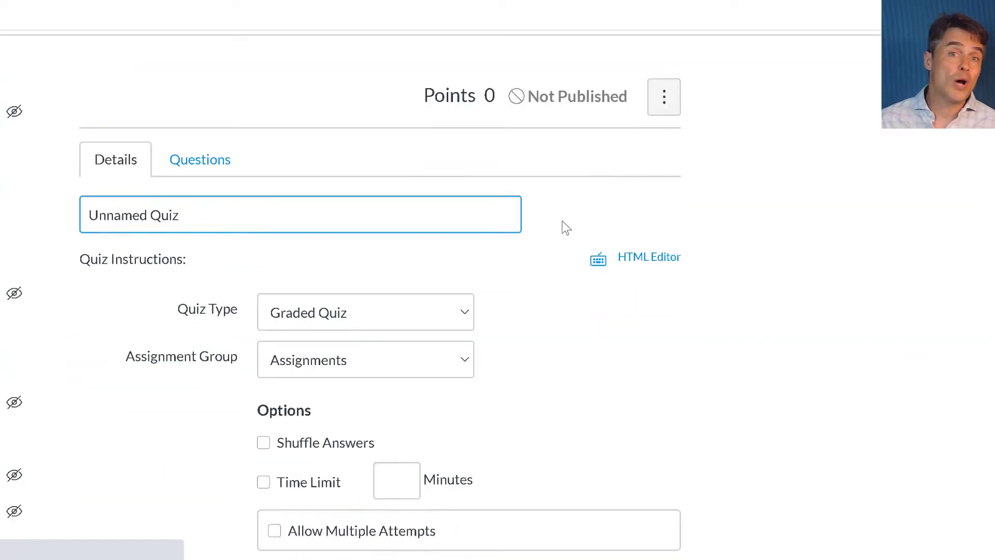
pyautogui.scroll(-10, 564, 220)
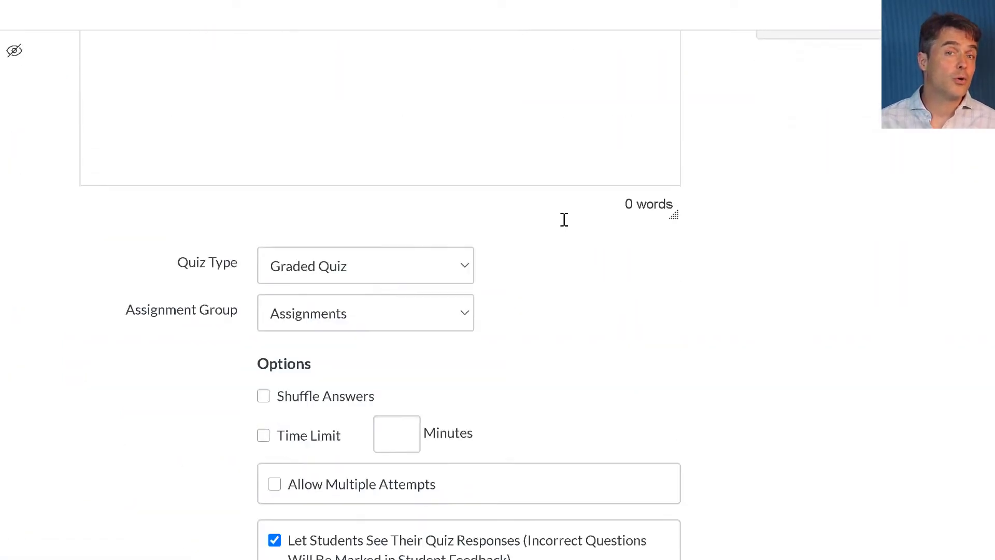
pyautogui.click(267, 202)
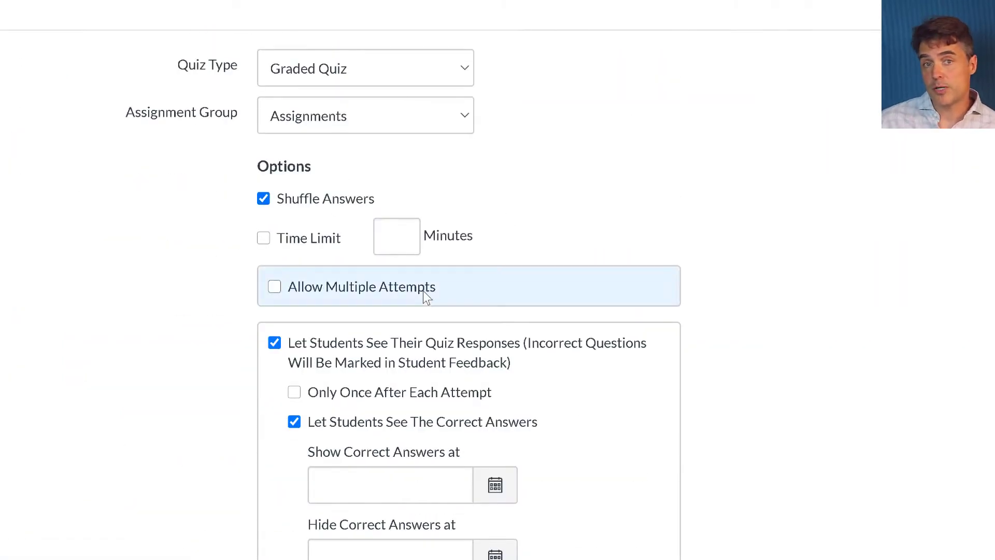
pyautogui.scroll(-8, 425, 300)
pyautogui.scroll(-7, 426, 296)
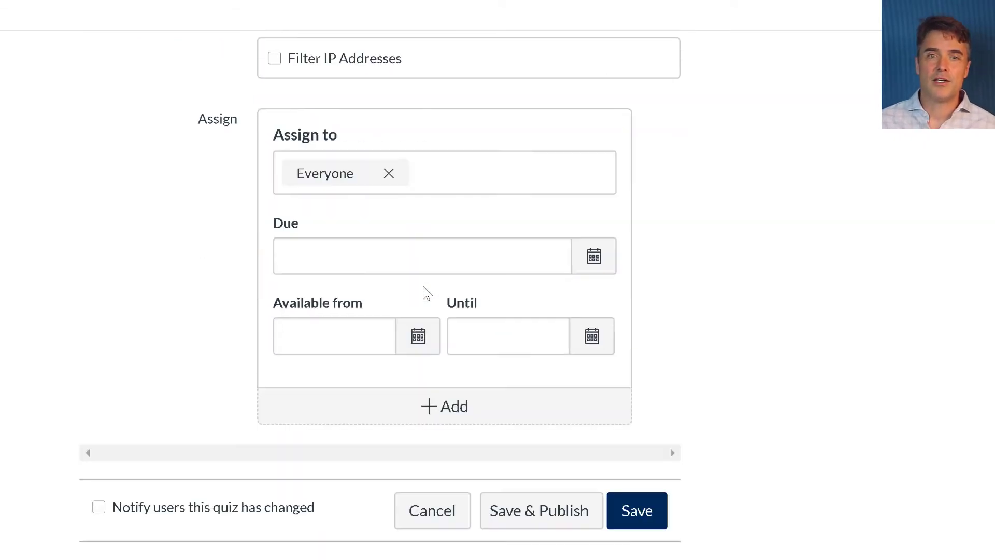
pyautogui.scroll(12, 422, 285)
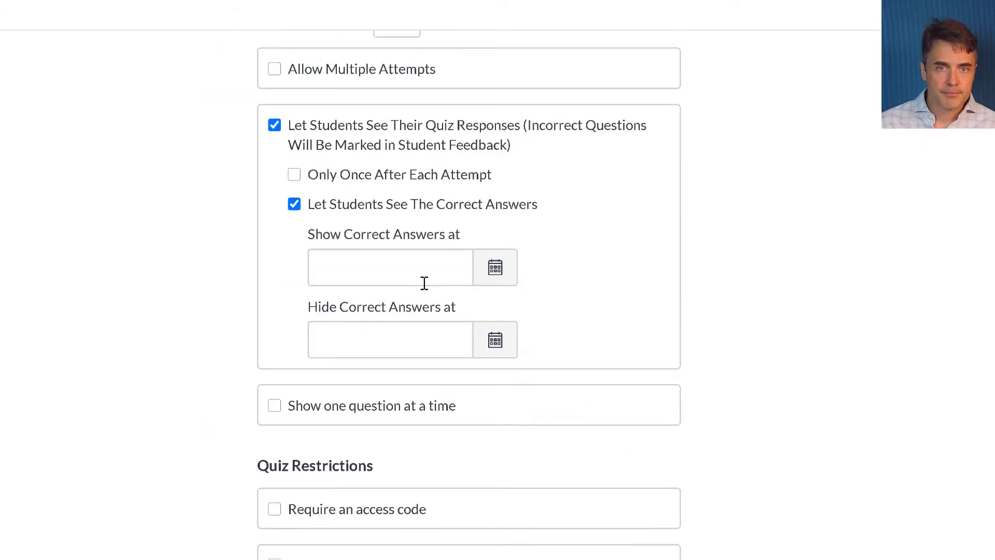
pyautogui.scroll(-12, 425, 283)
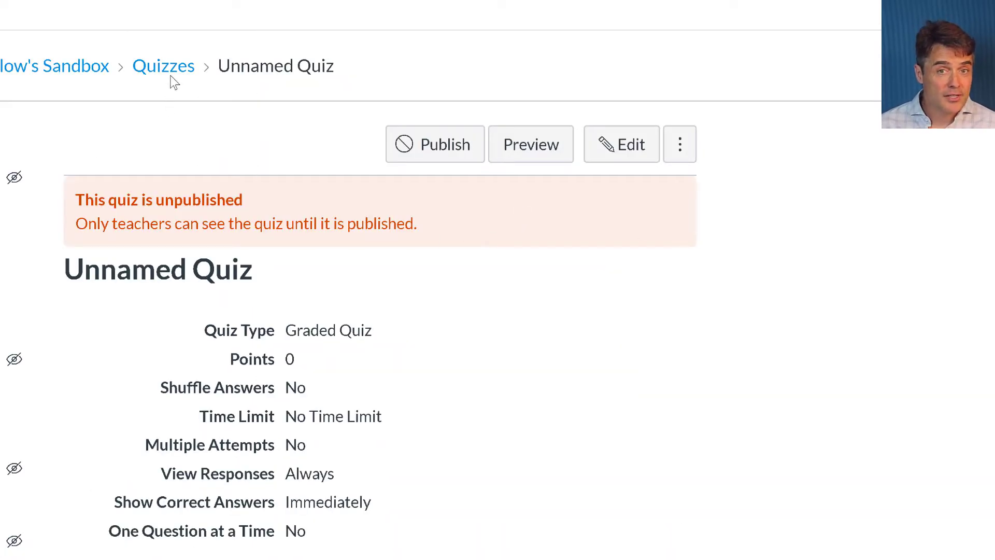
# Step: Return to the course's quizzes and create a question bank named Test 1 Question Bank
pyautogui.click(173, 81)
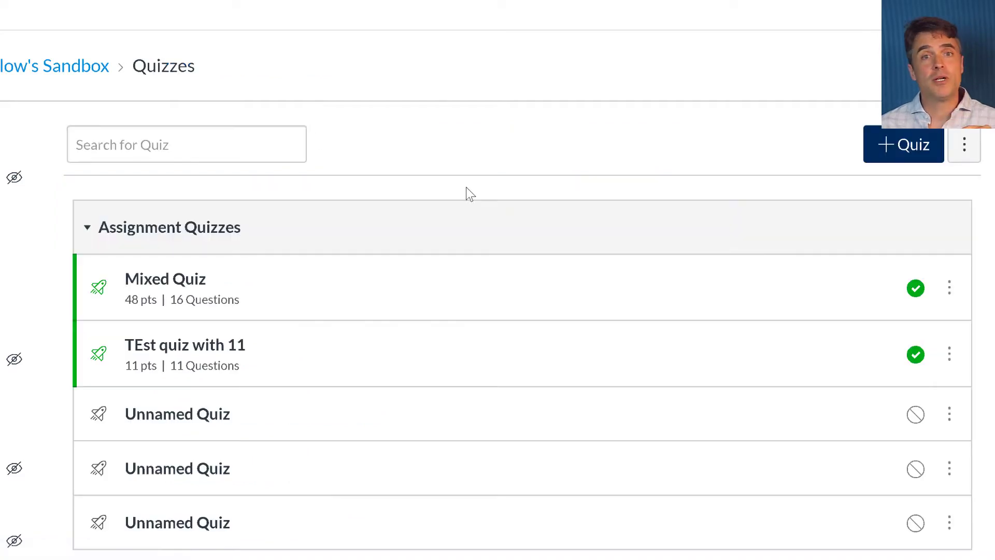
pyautogui.click(965, 152)
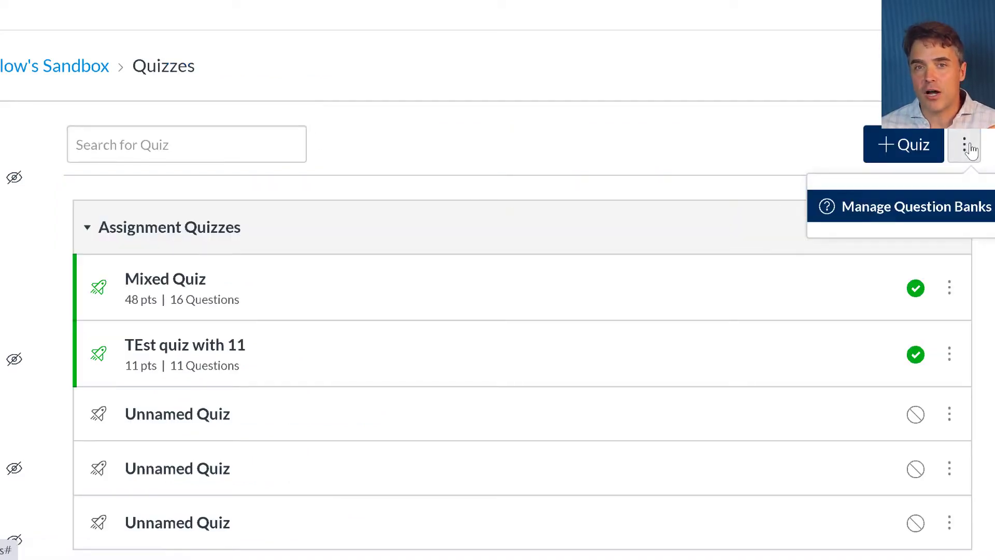
pyautogui.click(959, 207)
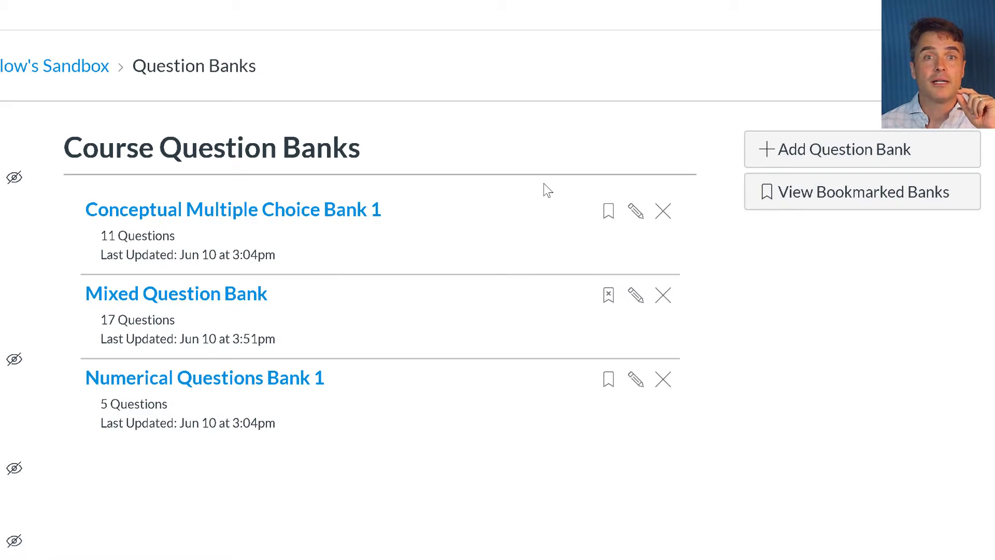
pyautogui.click(831, 154)
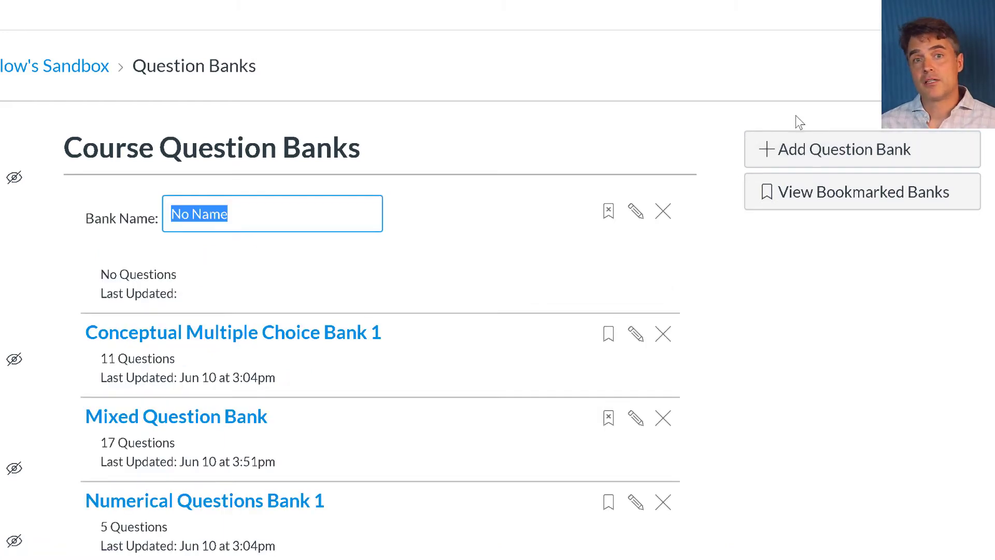
pyautogui.write('Test 1 Question Bank')
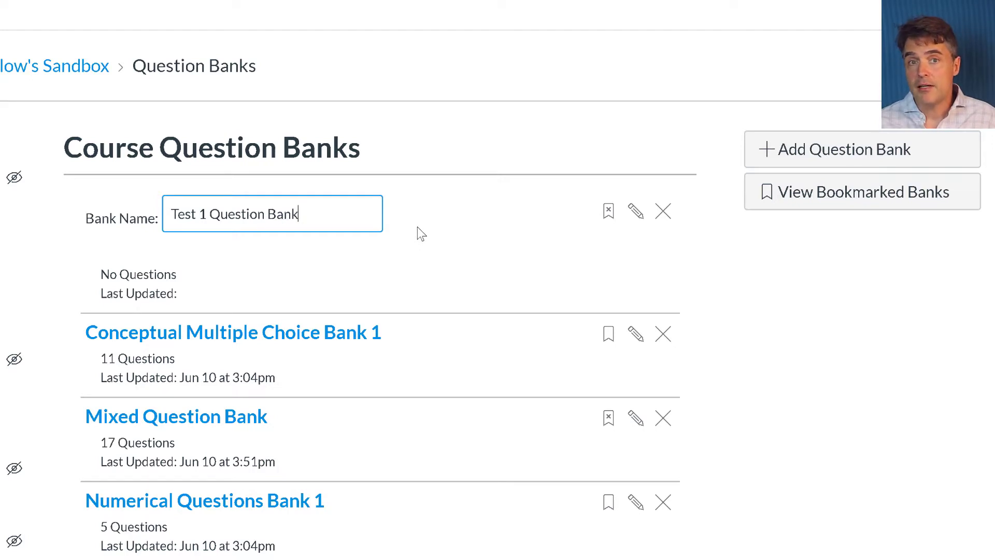
pyautogui.press('Return')
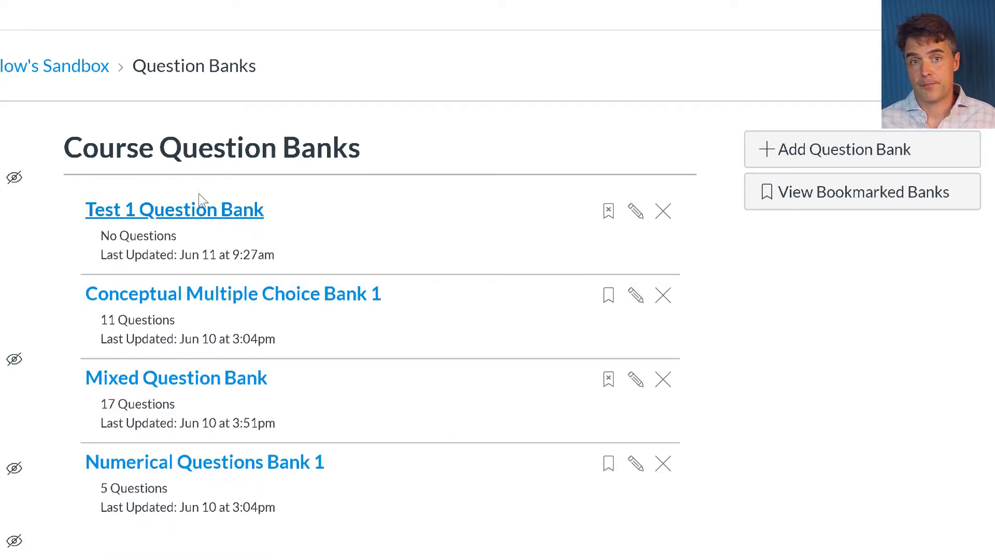
# Step: Open Test 1 Question Bank and add a Multiple Choice question named Question 1, worth 1 point
pyautogui.click(208, 209)
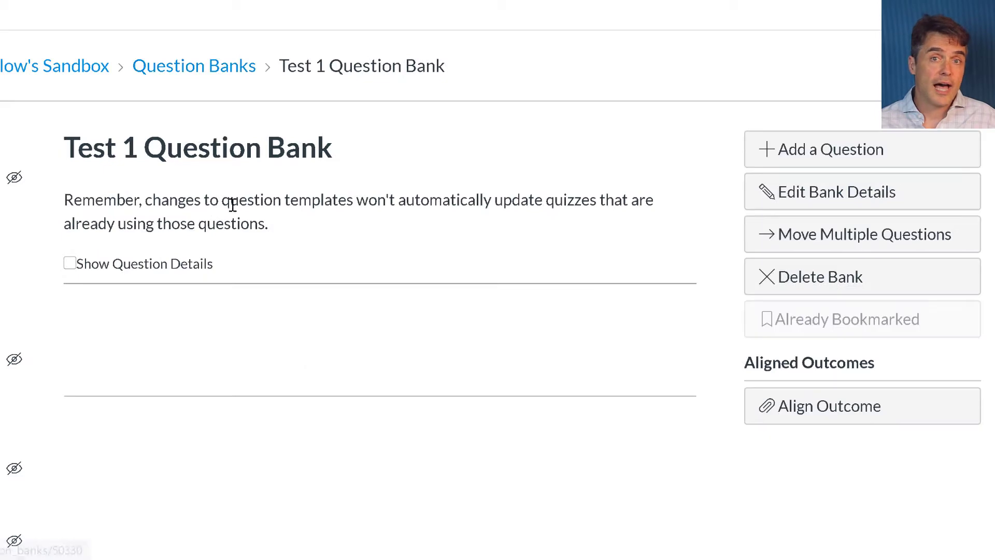
pyautogui.click(824, 151)
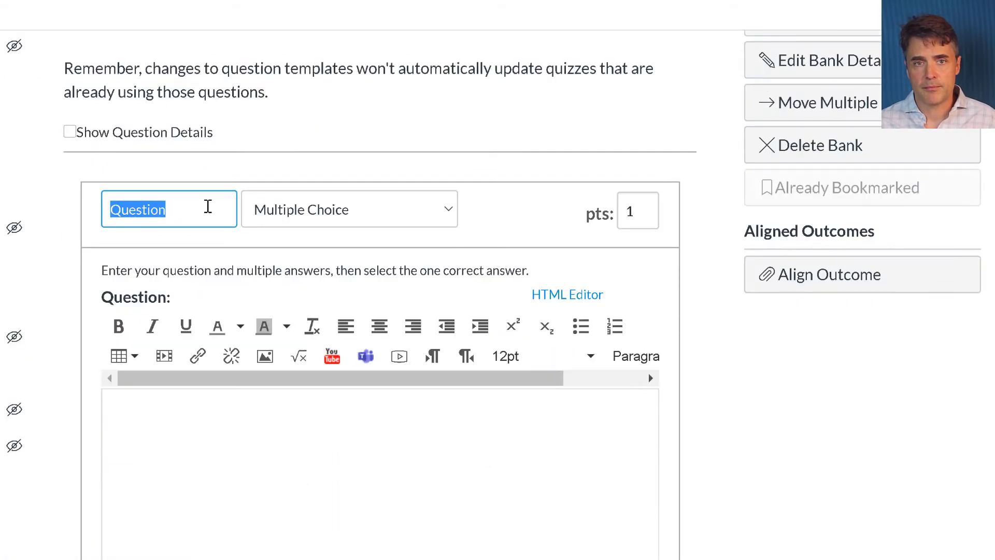
pyautogui.click(208, 206)
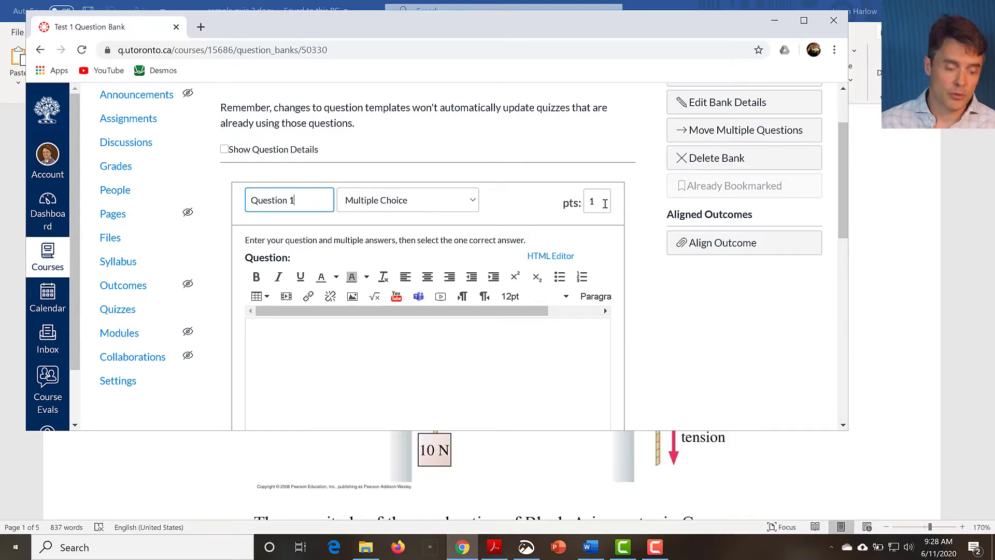
pyautogui.click(604, 203)
pyautogui.scroll(-1, 507, 283)
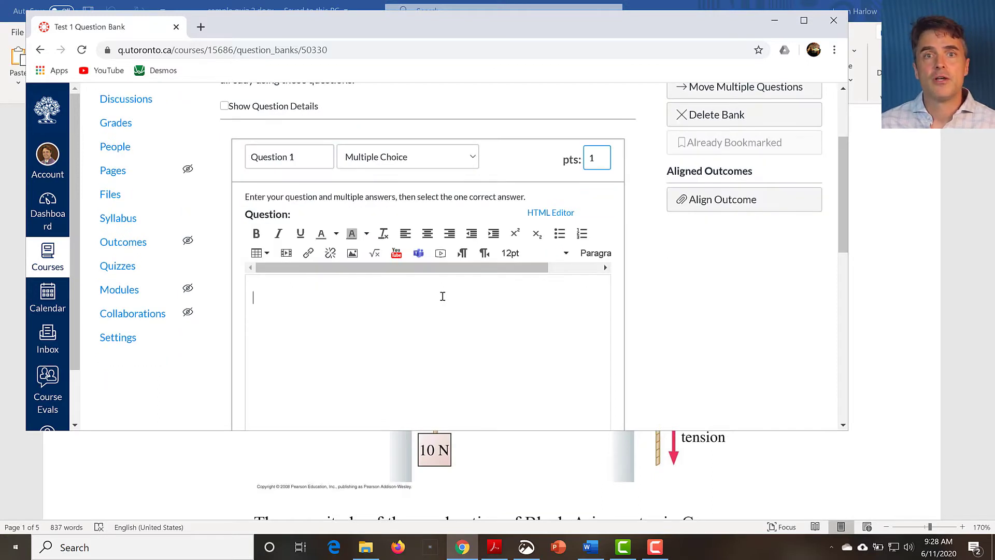
# Step: Upload testq1.png to the Canvas course files and insert it as the image in the Question 1 text
pyautogui.click(352, 253)
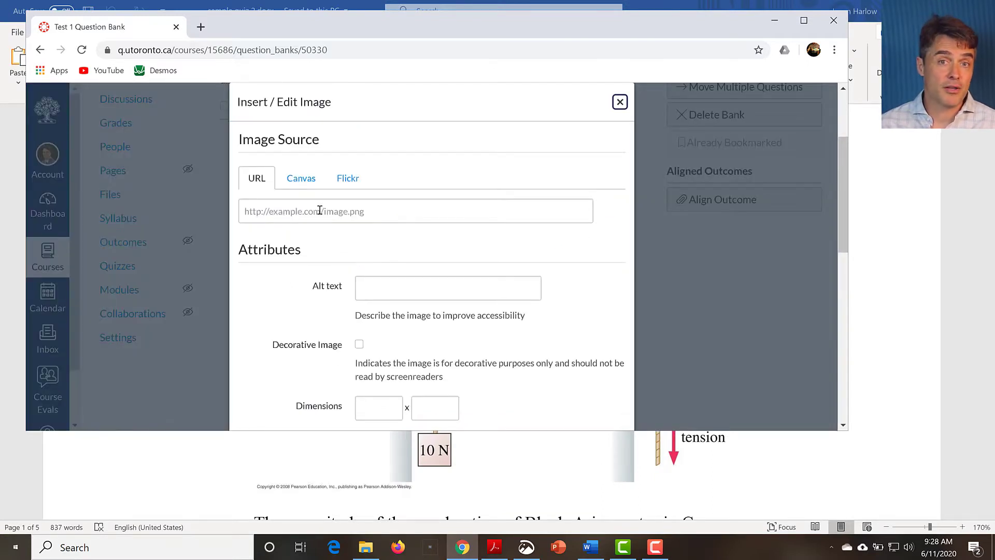
pyautogui.click(301, 179)
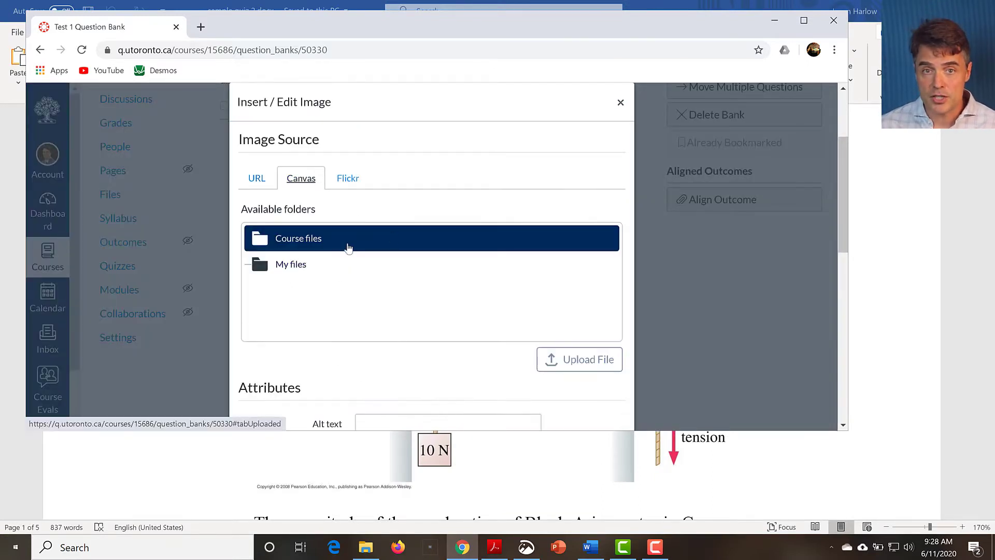
pyautogui.click(342, 246)
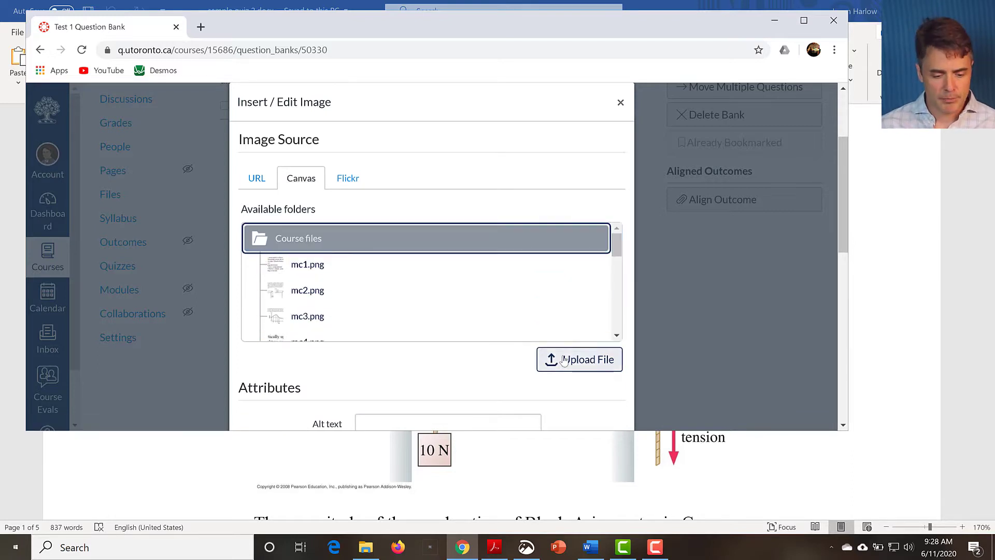
pyautogui.click(247, 119)
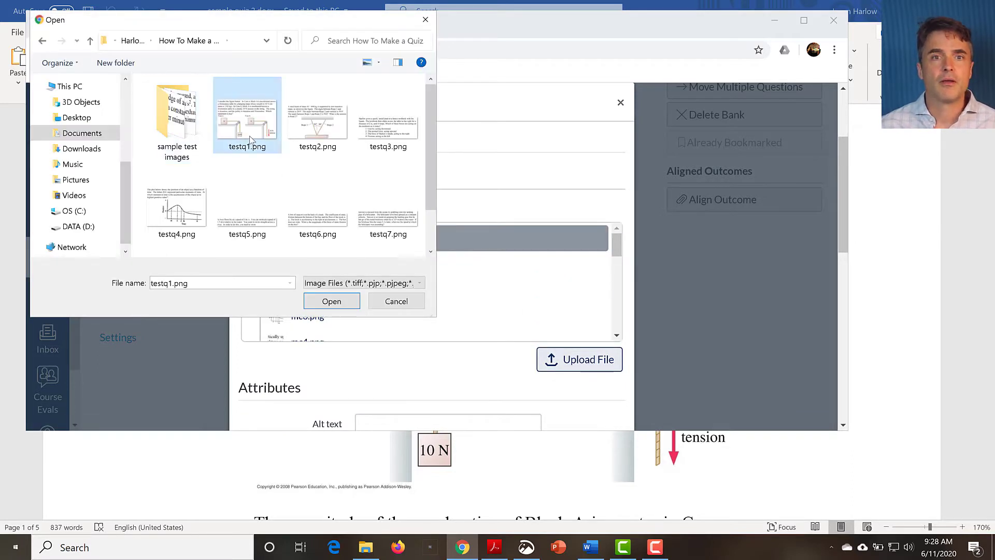
pyautogui.click(332, 301)
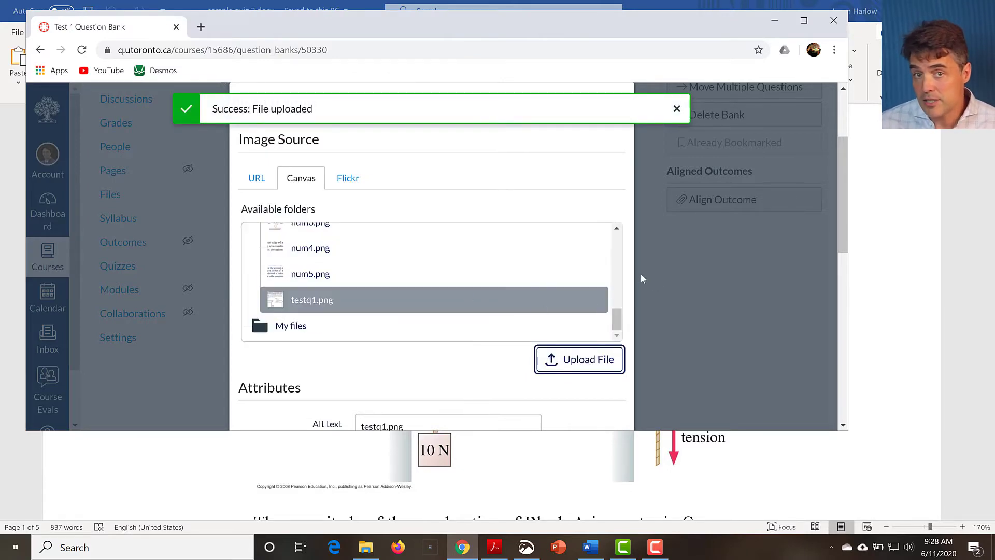
pyautogui.scroll(-5, 599, 355)
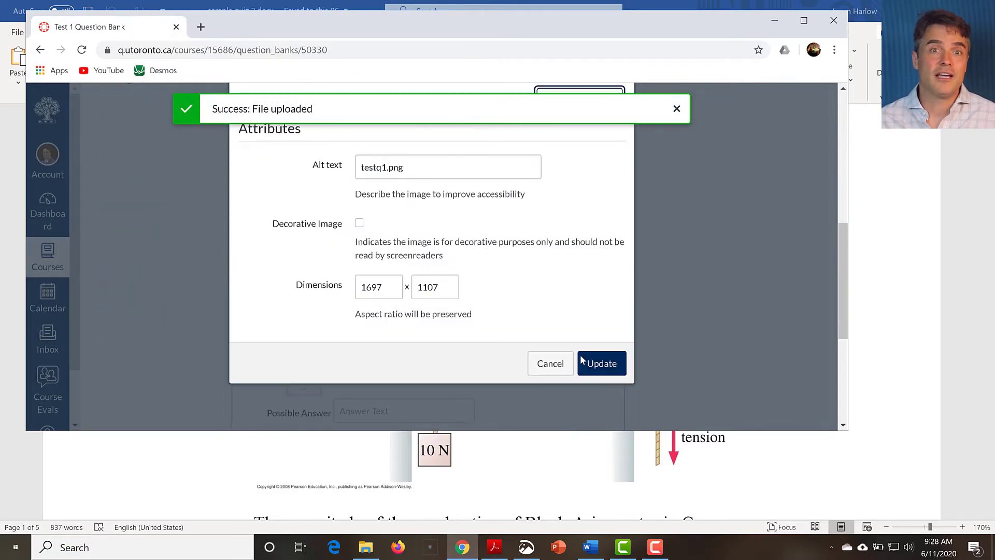
pyautogui.click(606, 365)
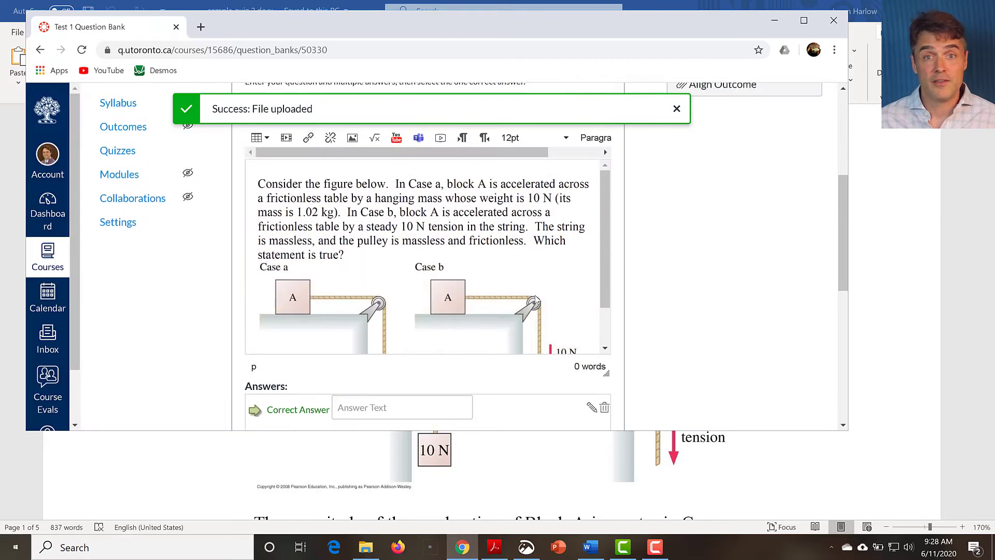
# Step: Switch to sample quiz 2.docx in Word, reduce its window beside the browser, and bring the Question 1 answer choices into view
pyautogui.scroll(-2, 578, 262)
pyautogui.scroll(-4, 521, 324)
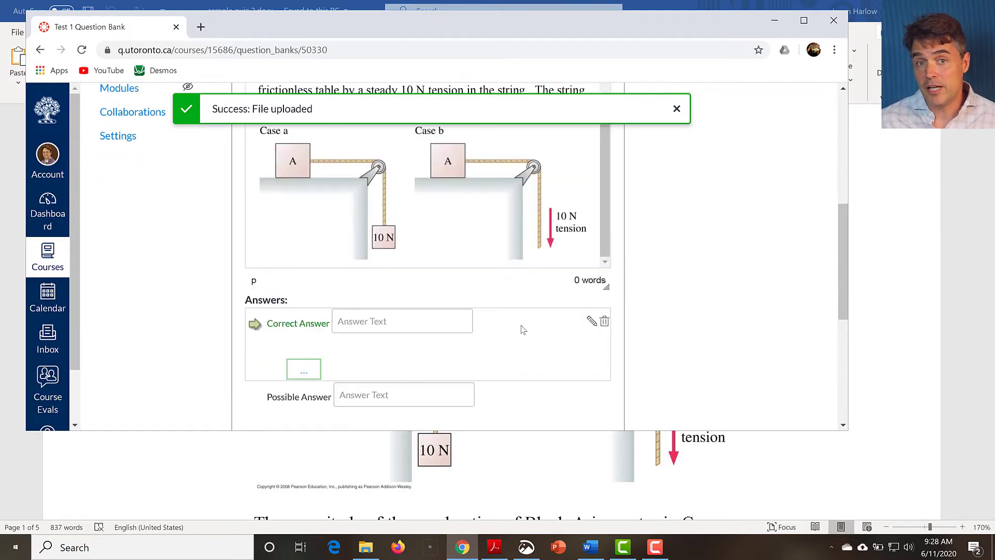
pyautogui.scroll(3, 518, 324)
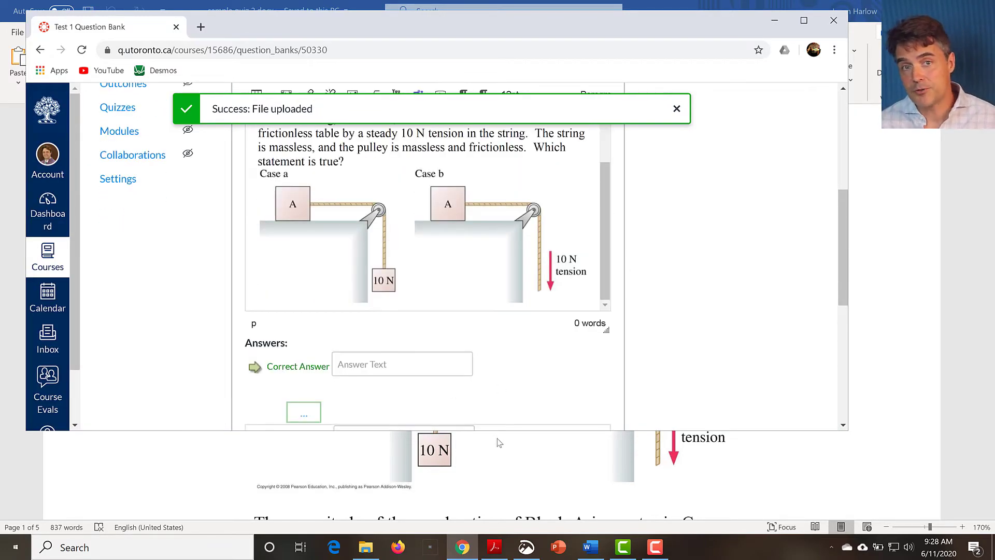
pyautogui.click(591, 547)
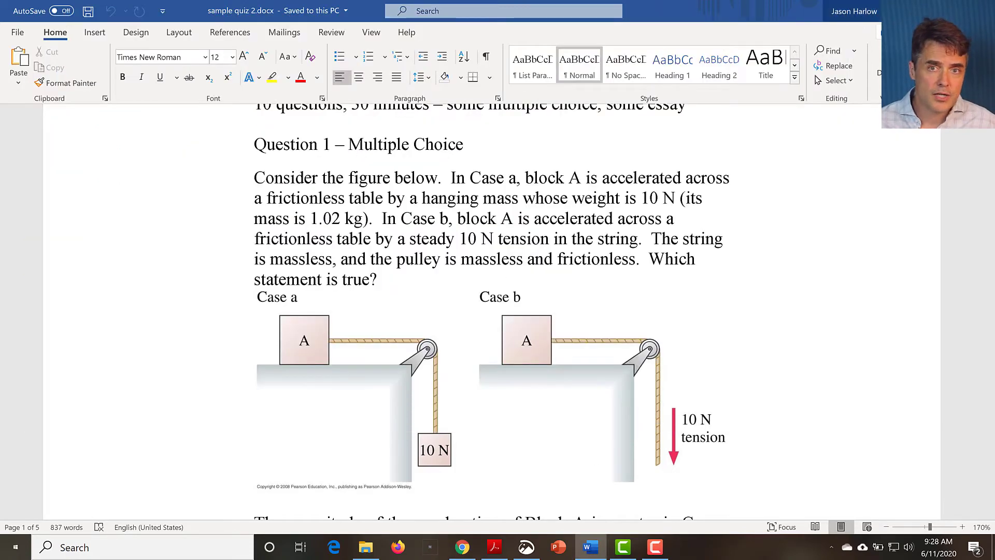
pyautogui.click(960, 11)
pyautogui.scroll(-5, 511, 209)
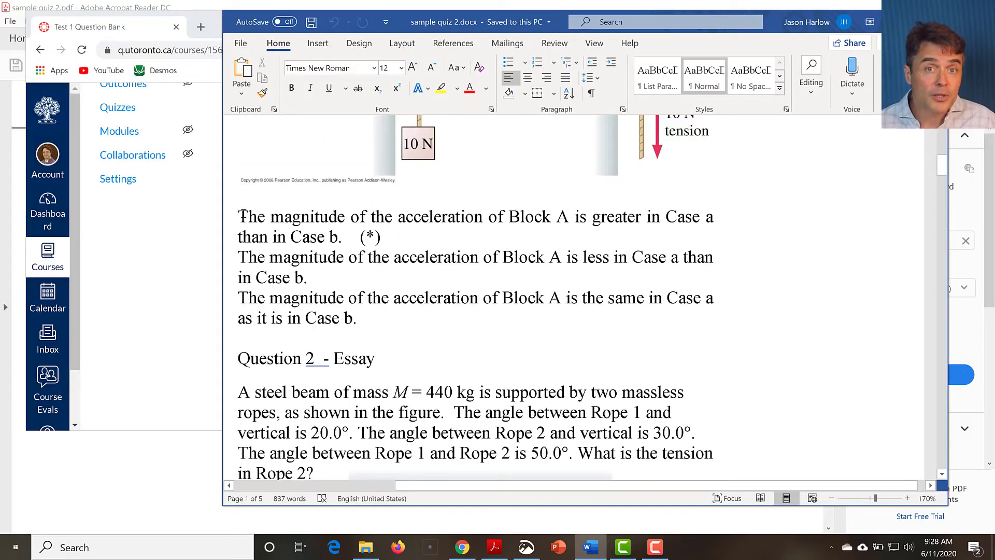
# Step: Copy the starred "greater in Case a than in Case b" statement from Word into Question 1's correct answer in Canvas
pyautogui.moveTo(241, 215); pyautogui.dragTo(342, 237)
pyautogui.hotkey('ctrl', 'c')
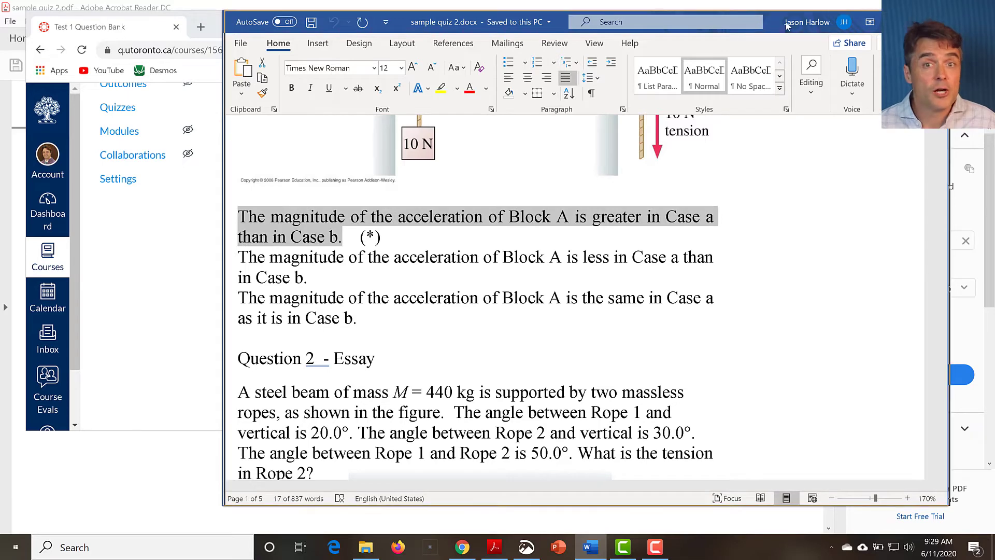
pyautogui.moveTo(779, 26); pyautogui.dragTo(814, 27)
pyautogui.click(237, 276)
pyautogui.scroll(-2, 236, 276)
pyautogui.click(365, 277)
pyautogui.hotkey('ctrl', 'v')
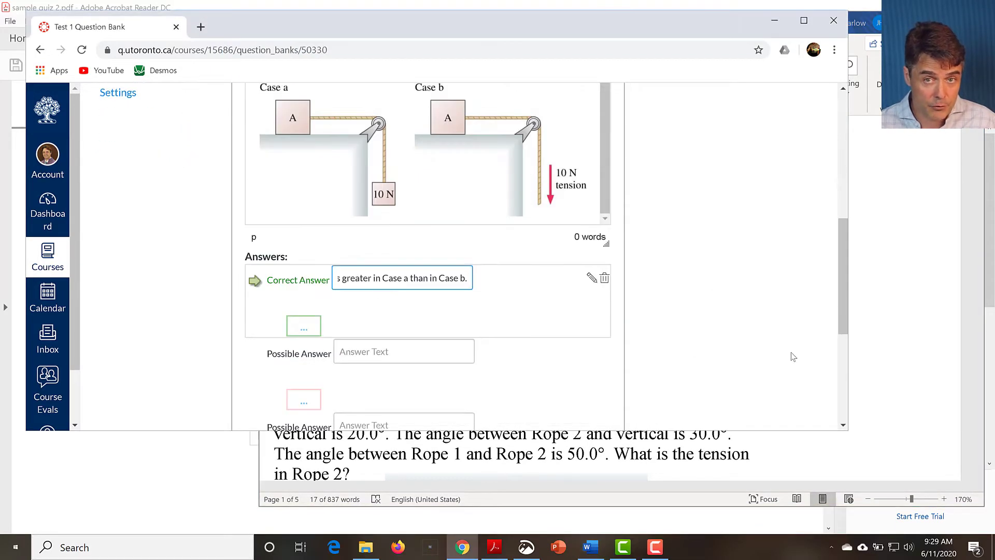
# Step: Copy the "less in Case a than in Case b" statement from Word into Question 1's first possible answer in Canvas
pyautogui.click(850, 339)
pyautogui.moveTo(274, 255); pyautogui.dragTo(341, 279)
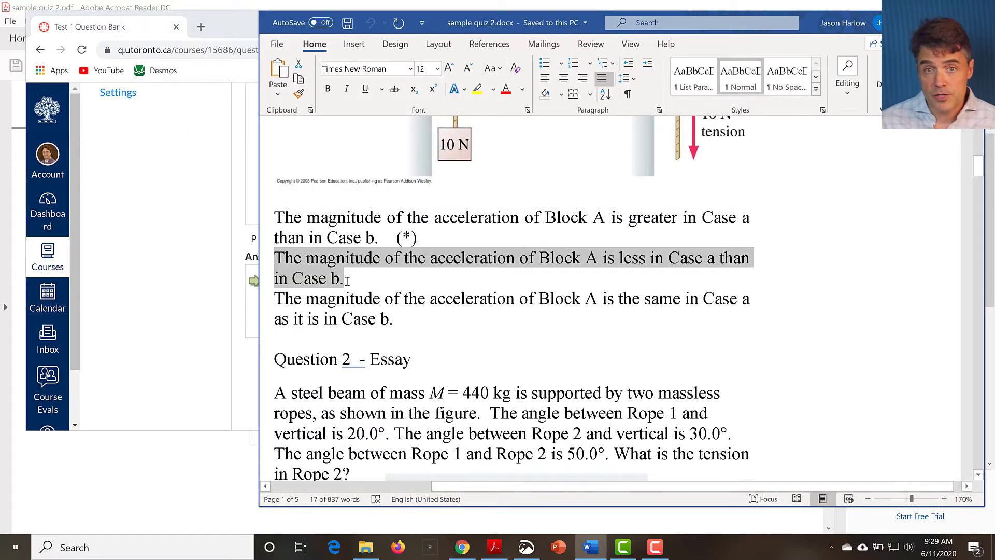
pyautogui.hotkey('ctrl', 'c')
pyautogui.click(254, 332)
pyautogui.click(403, 352)
pyautogui.hotkey('ctrl', 'v')
# Step: Copy the "same in Case a as it is in Case b" statement from Word into Question 1's second possible answer in Canvas
pyautogui.scroll(-1, 507, 381)
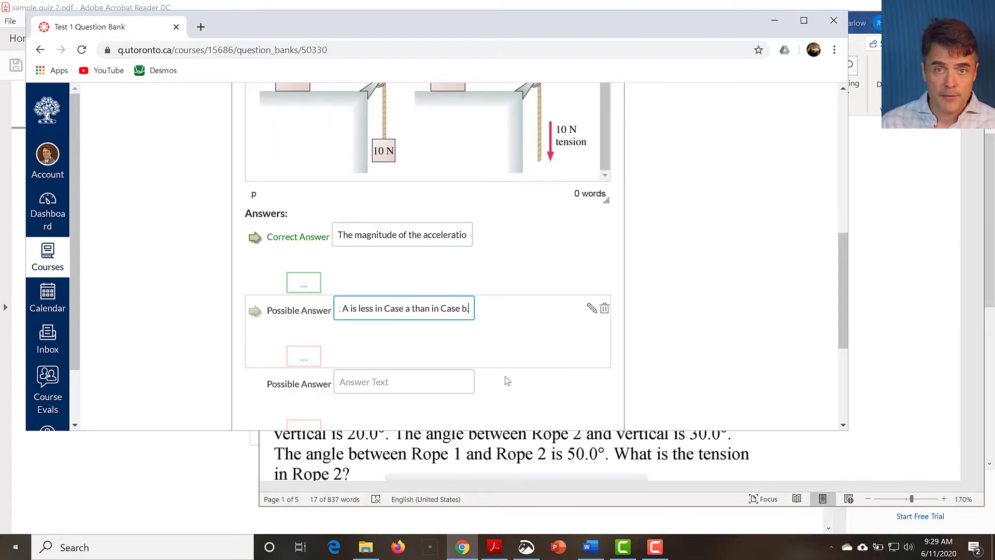
pyautogui.click(881, 327)
pyautogui.moveTo(276, 298); pyautogui.dragTo(396, 316)
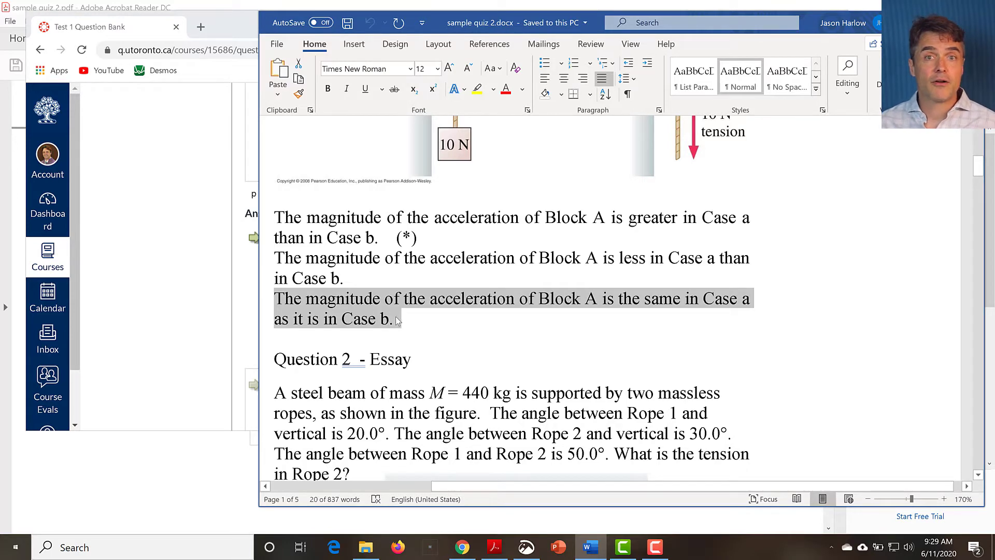
pyautogui.hotkey('ctrl', 'c')
pyautogui.click(254, 329)
pyautogui.click(345, 381)
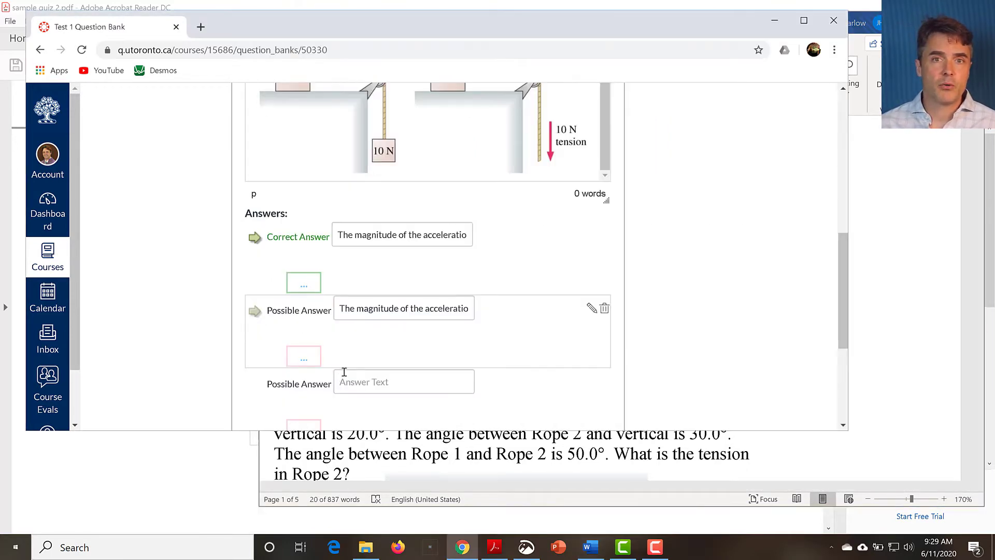
pyautogui.hotkey('ctrl', 'v')
# Step: Delete the empty fourth answer and save Question 1 to the bank
pyautogui.scroll(-2, 357, 380)
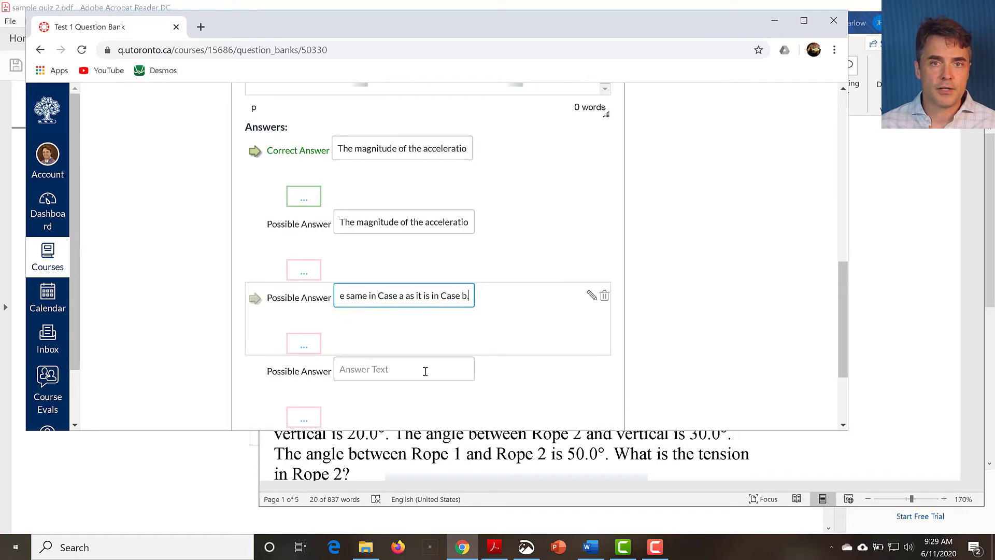
pyautogui.click(604, 369)
pyautogui.scroll(-1, 660, 371)
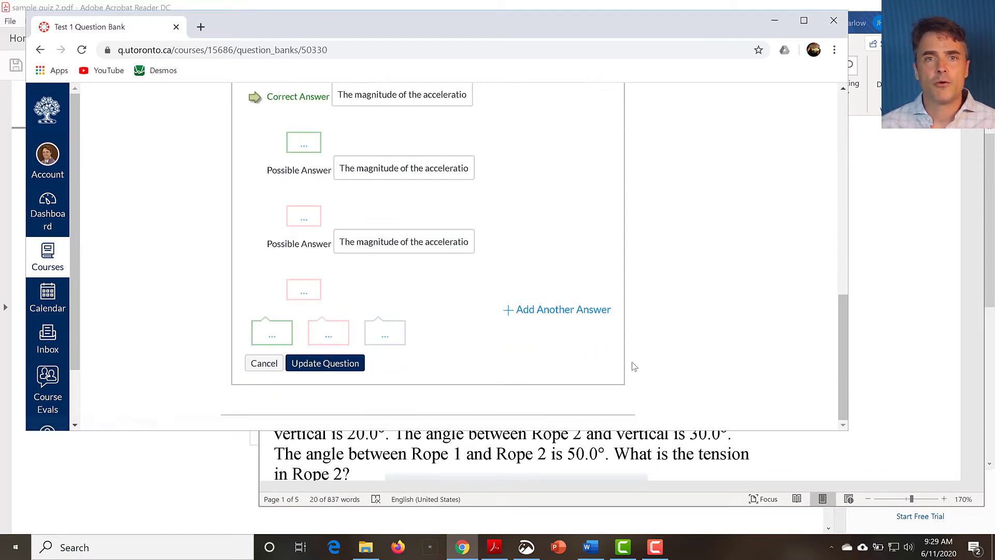
pyautogui.click(337, 375)
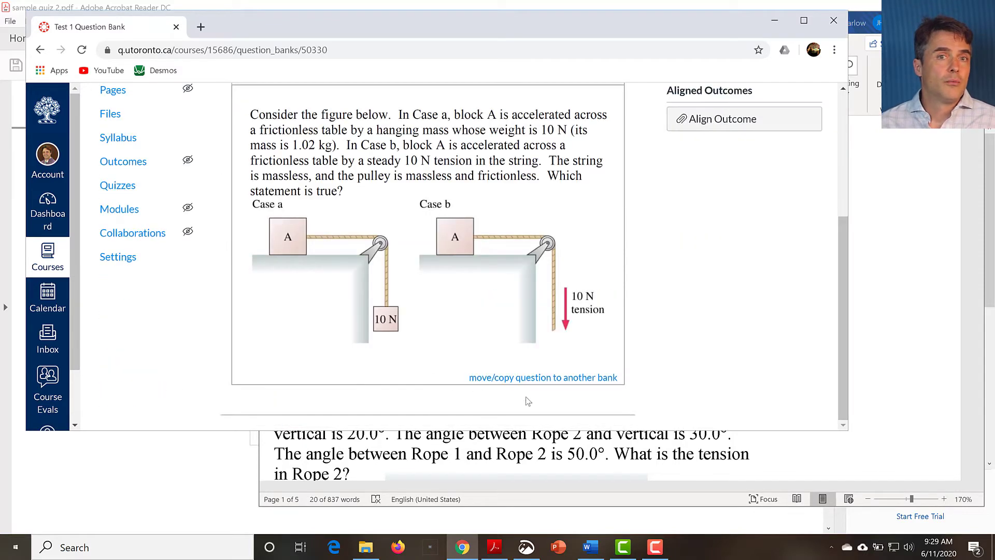
# Step: Add another question to the bank, name it Question 2, and make it an Essay Question worth 1 point
pyautogui.scroll(3, 498, 397)
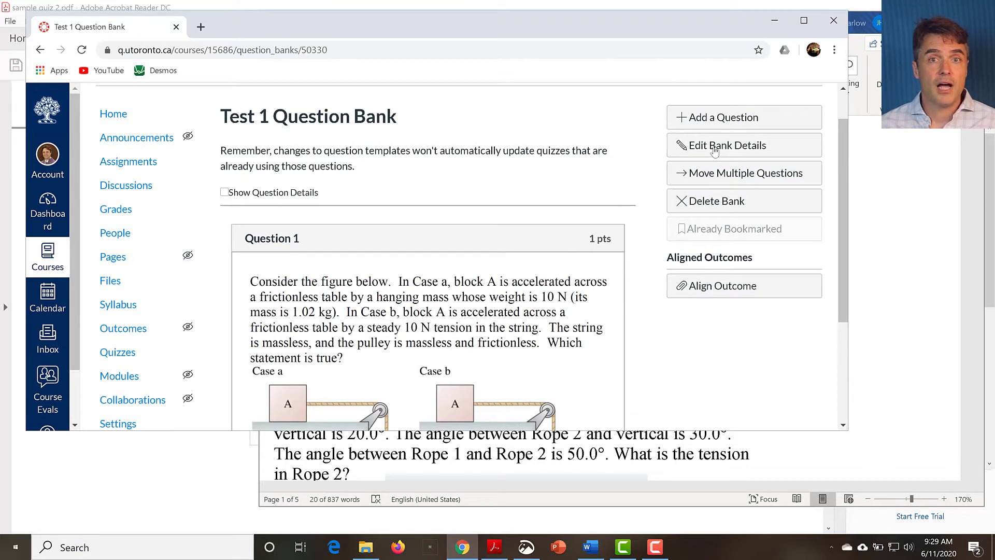
pyautogui.click(723, 118)
pyautogui.scroll(-3, 479, 202)
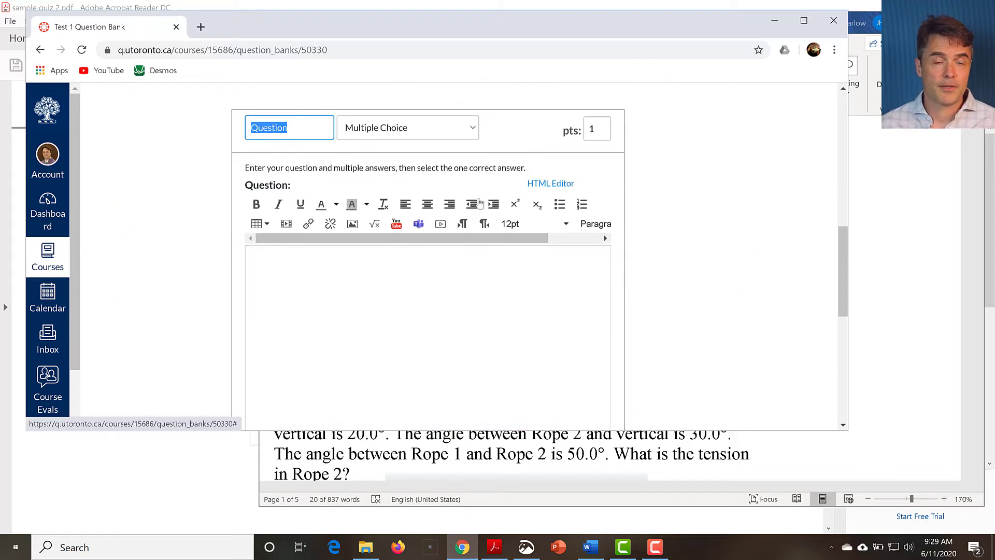
pyautogui.scroll(2, 306, 212)
pyautogui.click(302, 215)
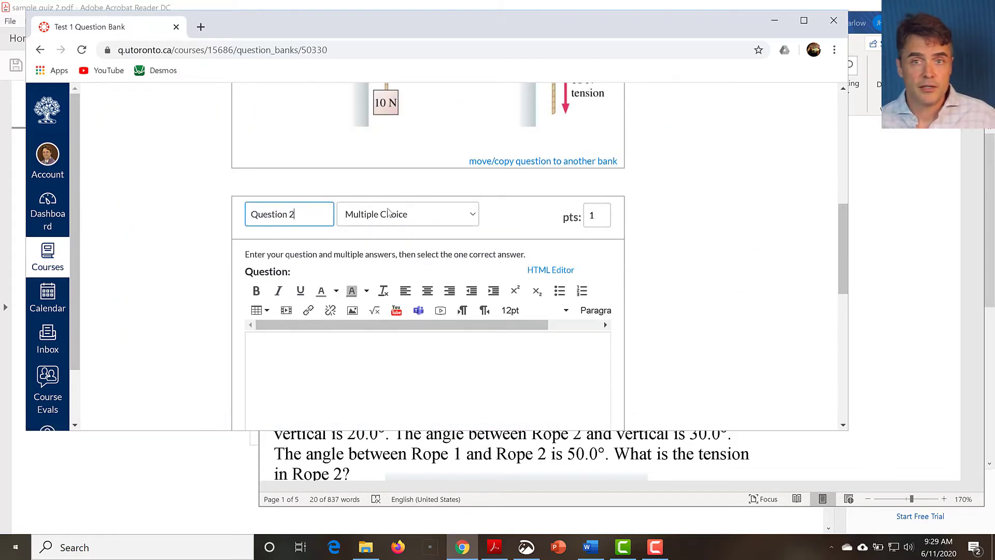
pyautogui.click(389, 212)
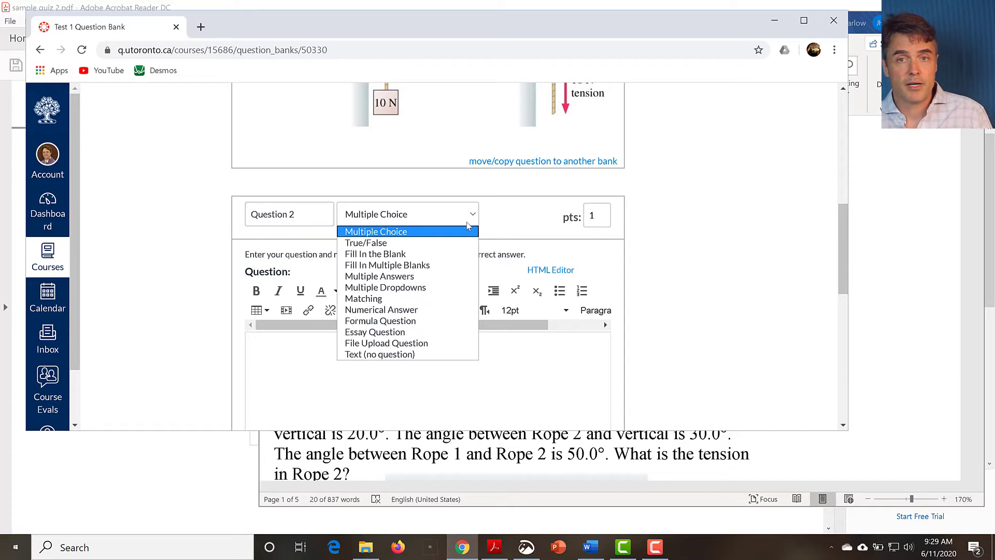
pyautogui.click(403, 332)
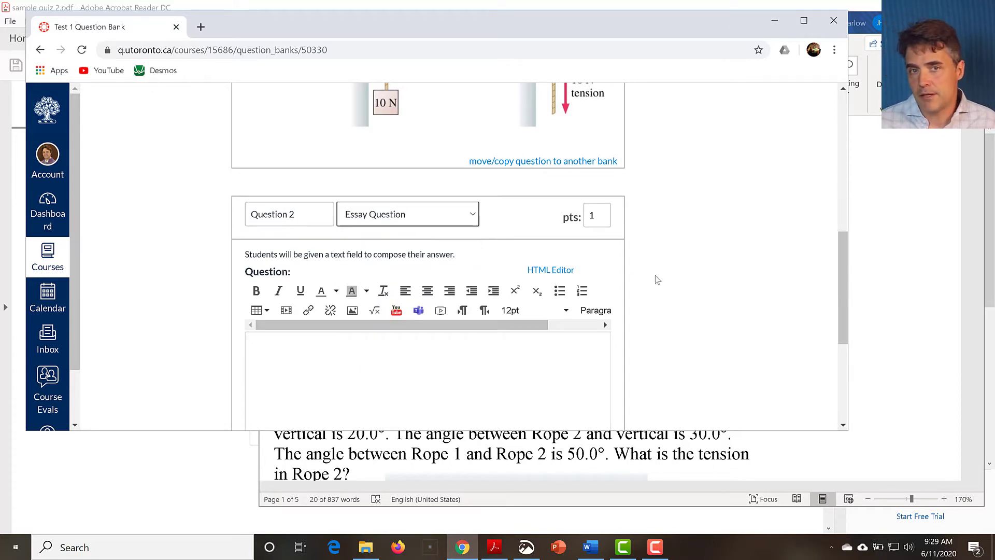
pyautogui.click(604, 217)
pyautogui.scroll(-2, 688, 251)
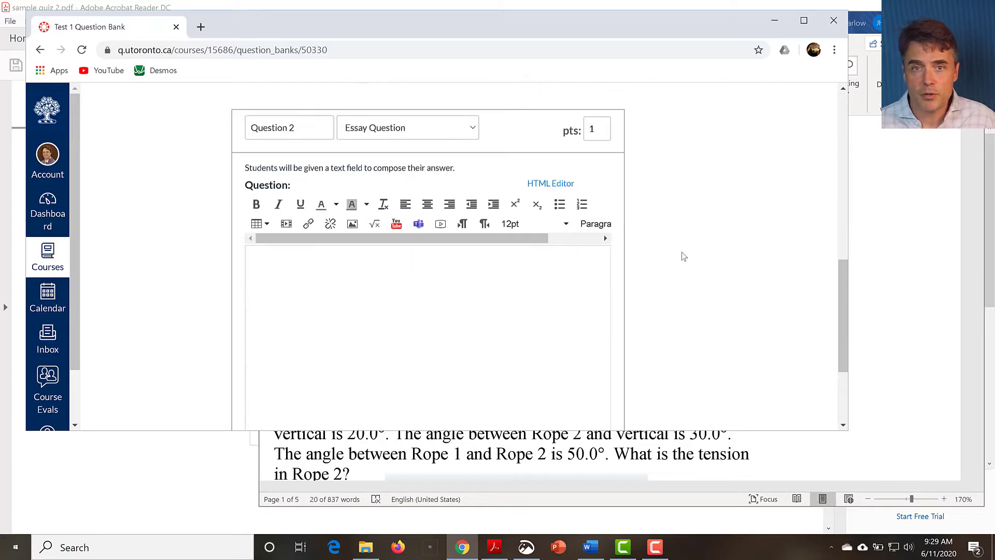
# Step: Check Question 2 in the Word document, then upload testq2.png to the Canvas course files as the image for Question 2's text
pyautogui.click(870, 237)
pyautogui.scroll(-3, 762, 264)
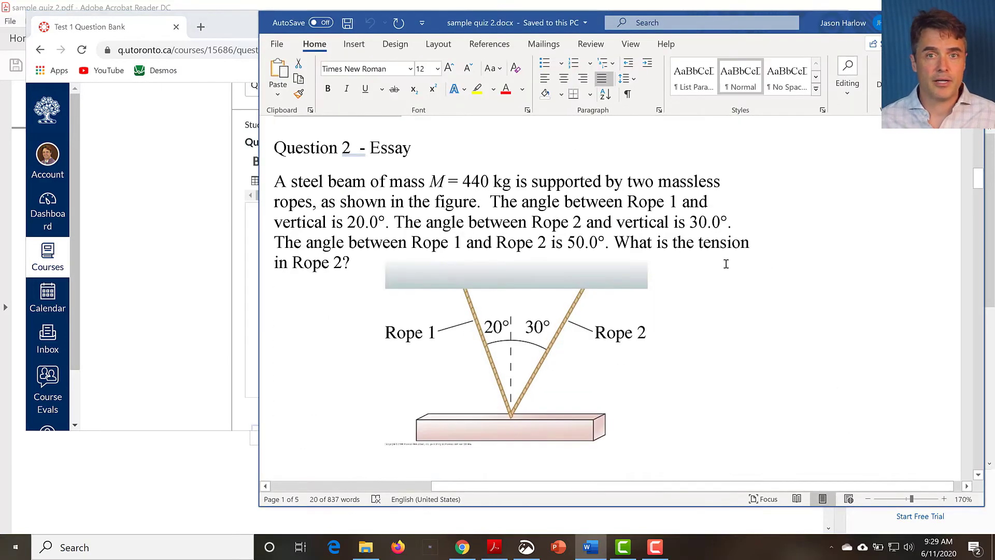
pyautogui.click(209, 221)
pyautogui.click(383, 238)
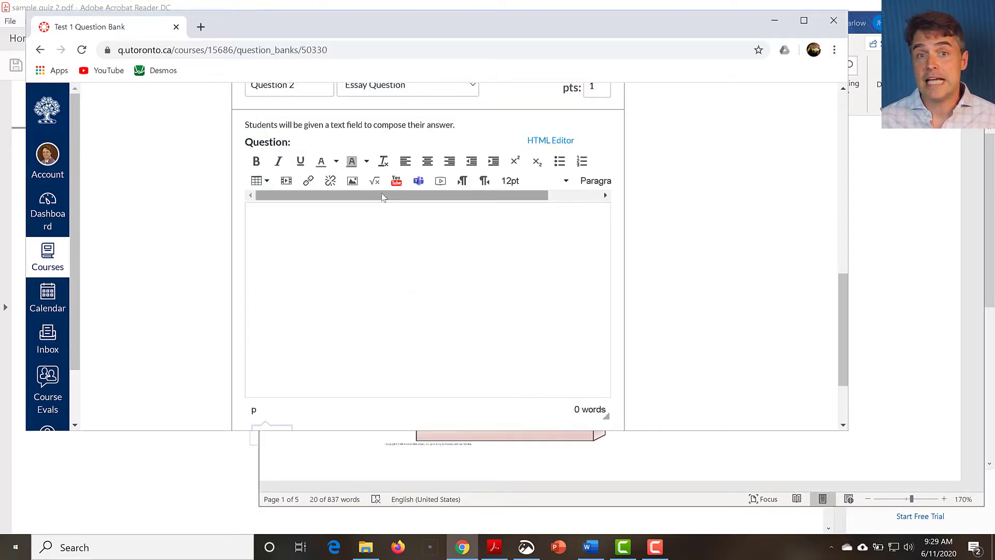
pyautogui.click(352, 181)
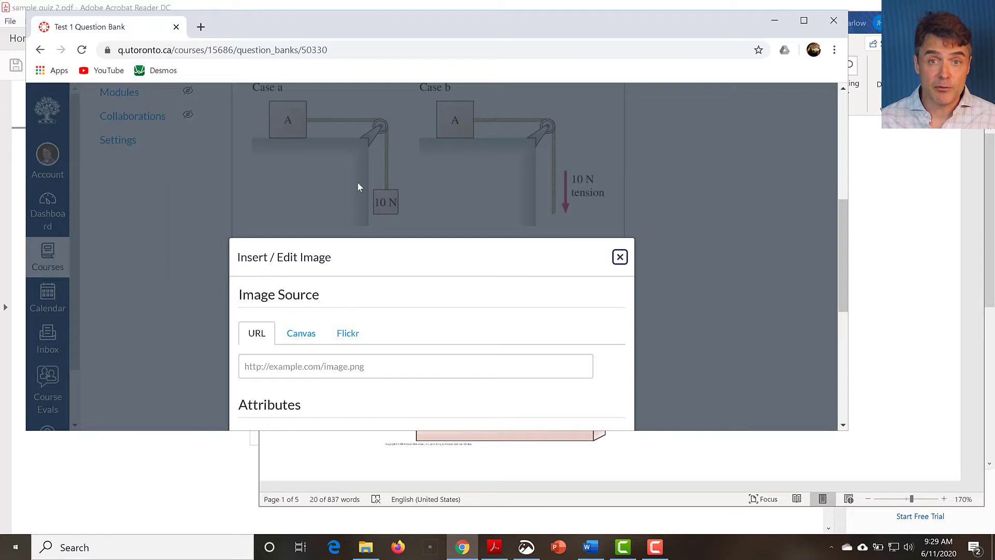
pyautogui.click(303, 331)
pyautogui.click(328, 302)
pyautogui.scroll(-10, 546, 356)
pyautogui.click(579, 427)
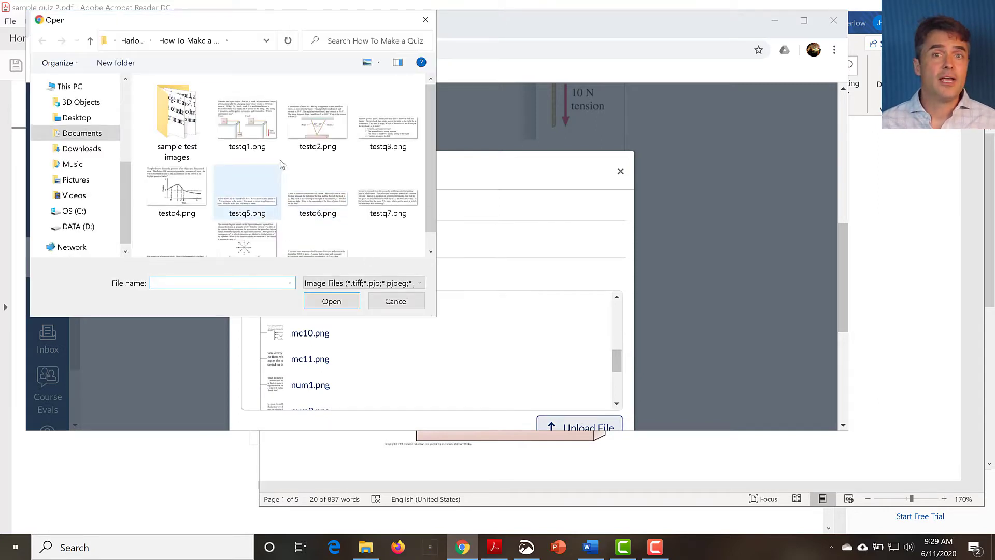
pyautogui.click(317, 122)
pyautogui.click(331, 300)
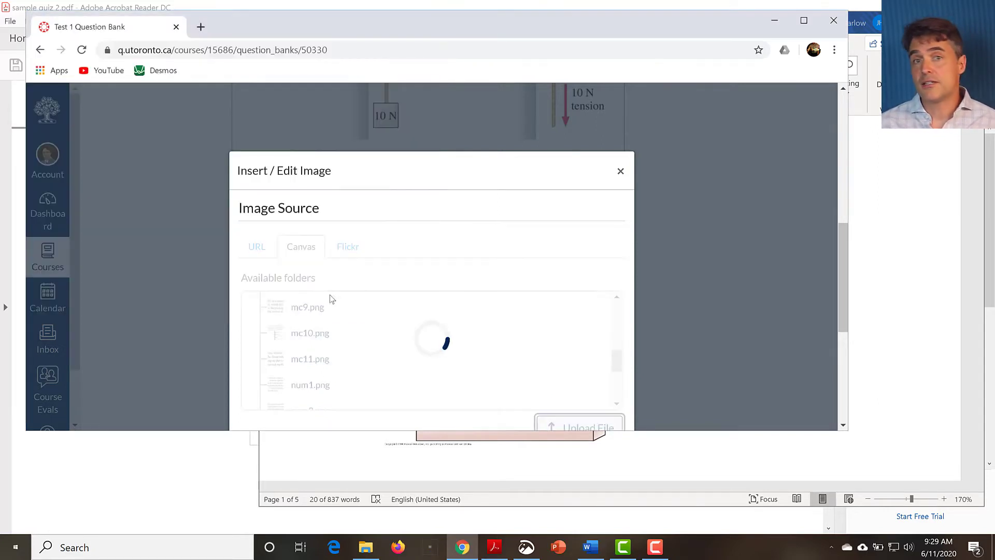
# Step: Insert the uploaded testq2.png into Question 2's text and save the question to the bank
pyautogui.scroll(-2, 854, 322)
pyautogui.scroll(-3, 854, 322)
pyautogui.scroll(-1, 842, 343)
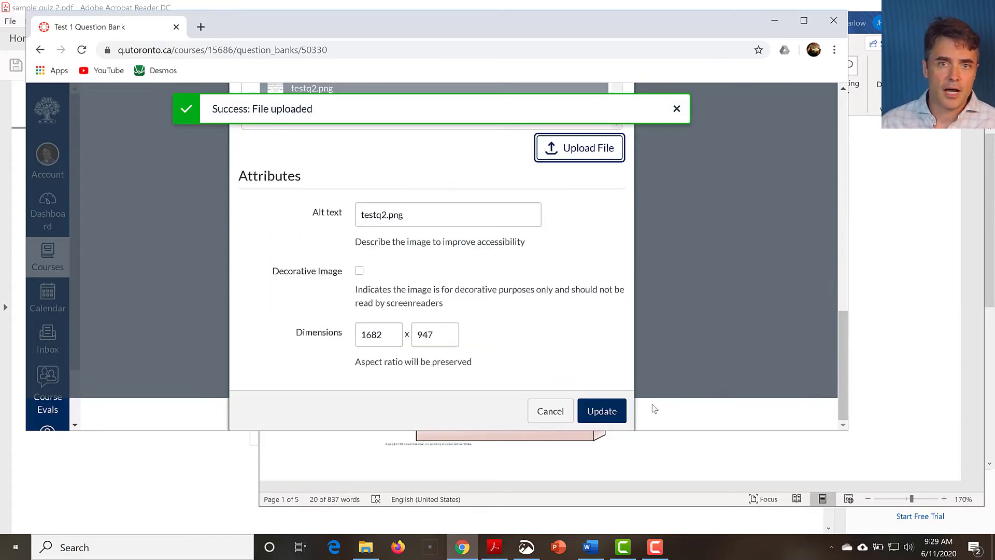
pyautogui.click(601, 412)
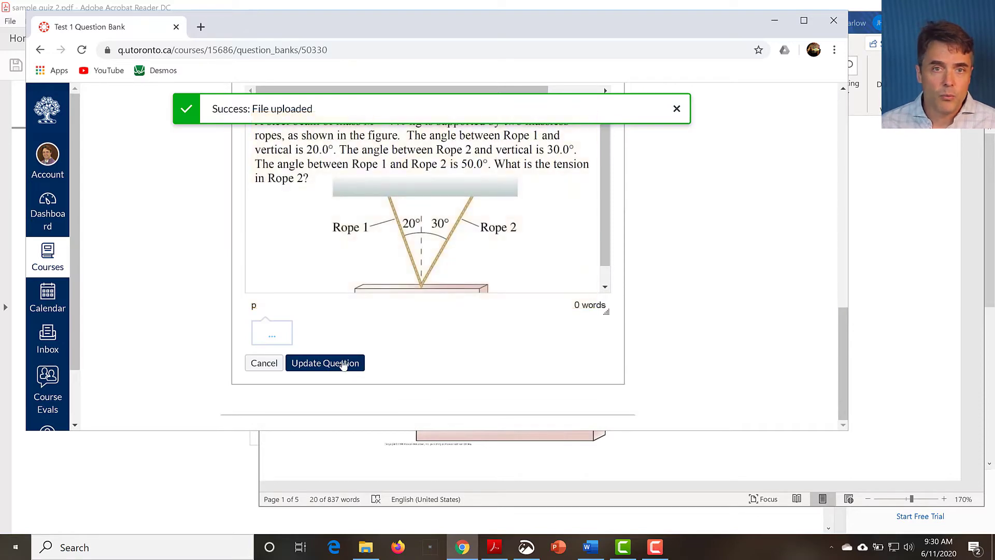
pyautogui.click(343, 363)
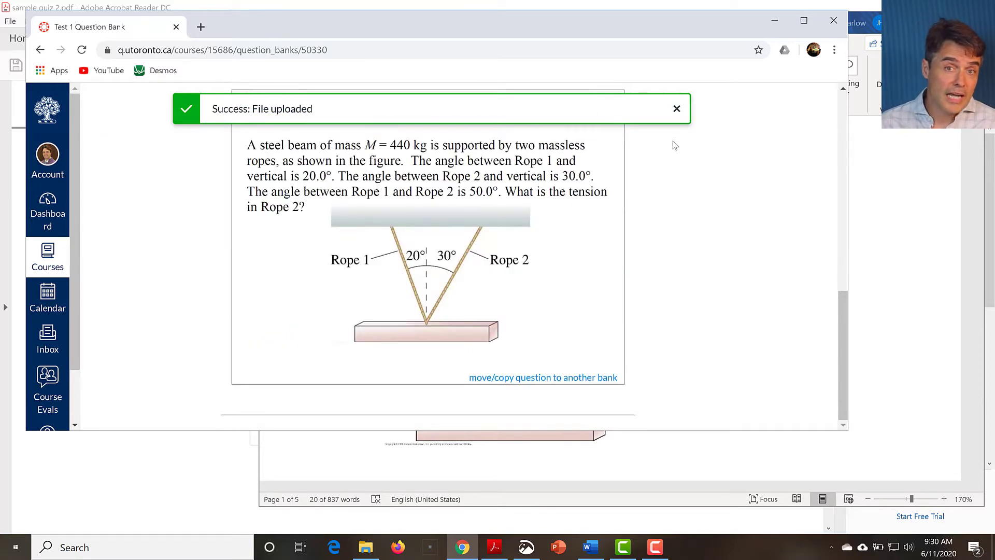
pyautogui.click(675, 113)
pyautogui.scroll(3, 670, 165)
pyautogui.scroll(-3, 673, 168)
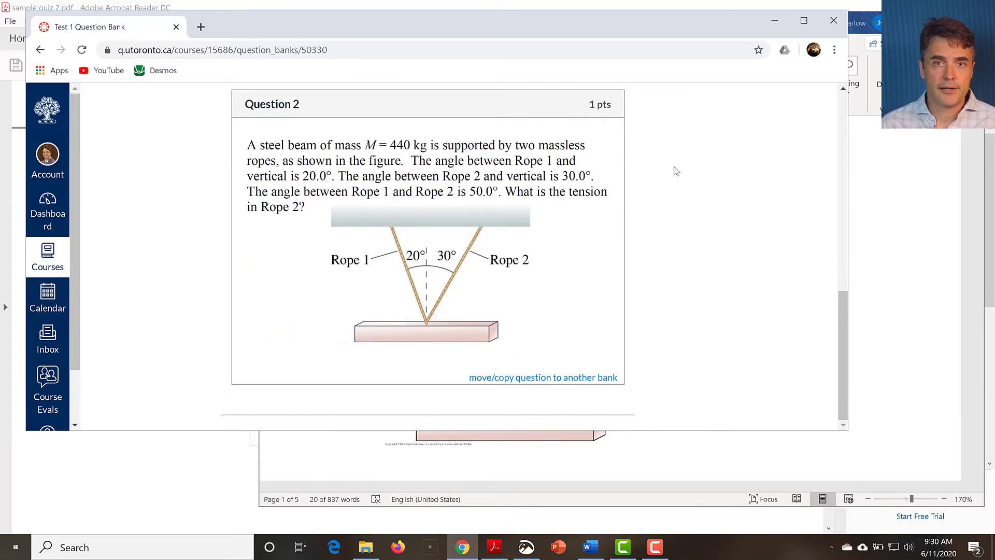
# Step: Add another question to the bank, name it Question 3, and make it a Multiple Choice question
pyautogui.scroll(3, 673, 202)
pyautogui.scroll(10, 672, 206)
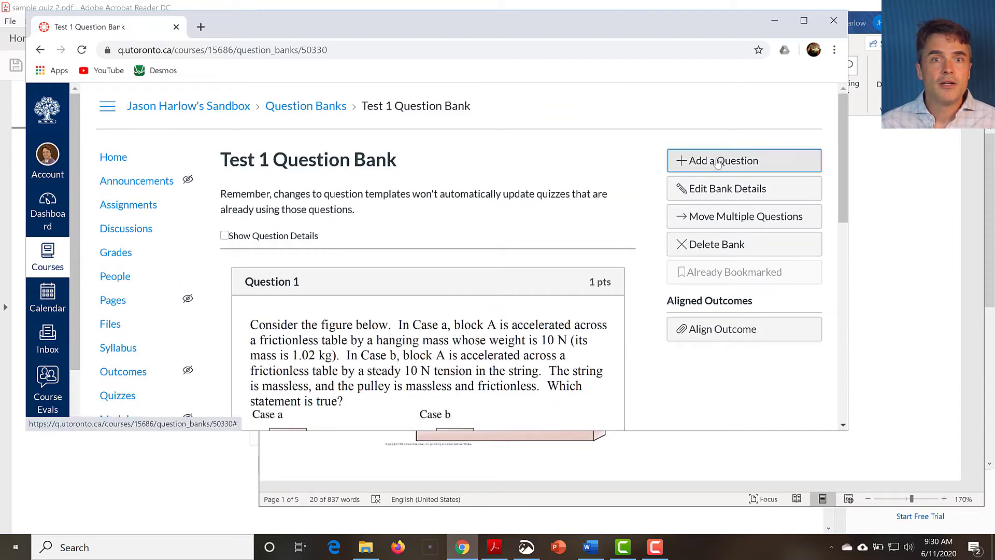
pyautogui.click(670, 156)
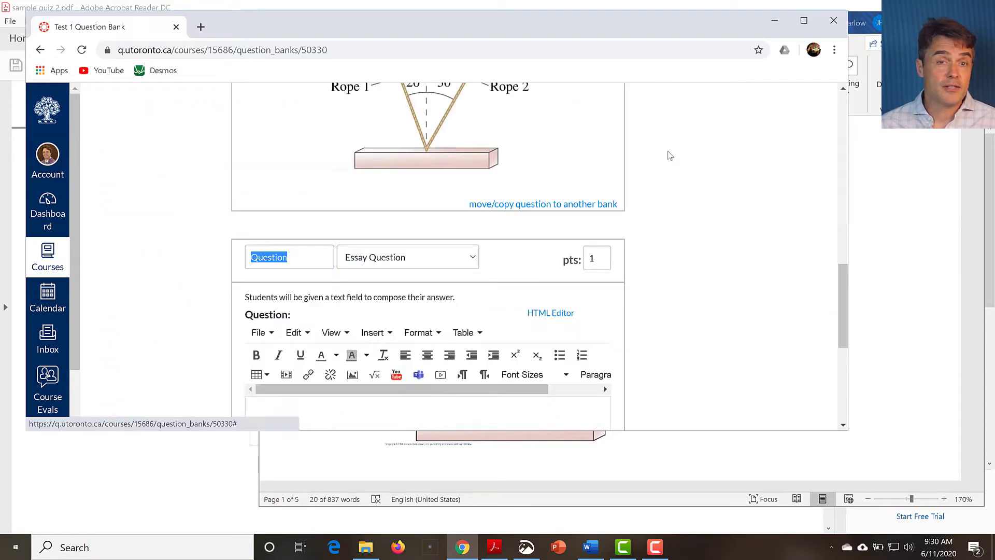
pyautogui.click(322, 256)
pyautogui.write('3')
pyautogui.click(364, 259)
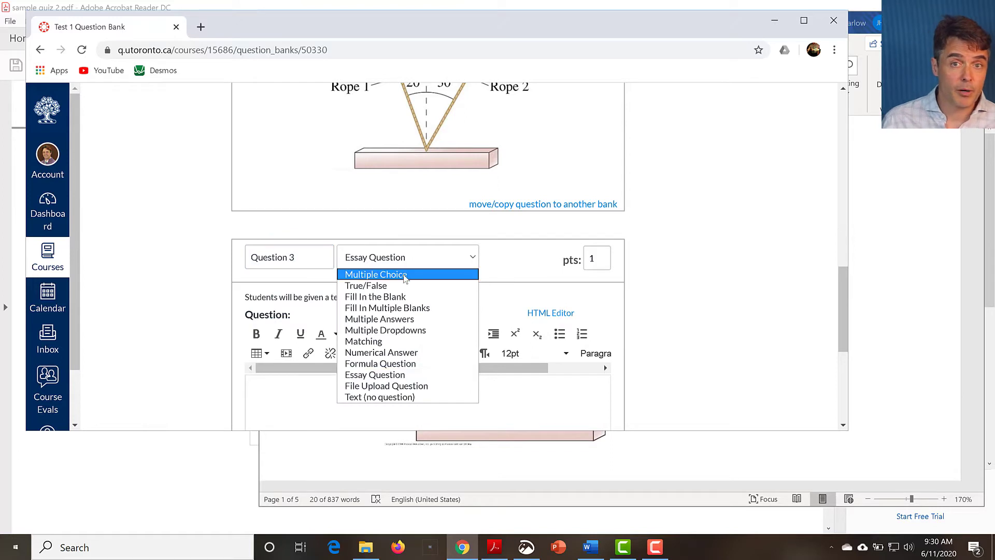
pyautogui.click(388, 271)
pyautogui.scroll(-1, 506, 293)
pyautogui.scroll(-2, 507, 293)
# Step: Upload testq3.png to the Canvas course files as the image for Question 3's text
pyautogui.click(466, 287)
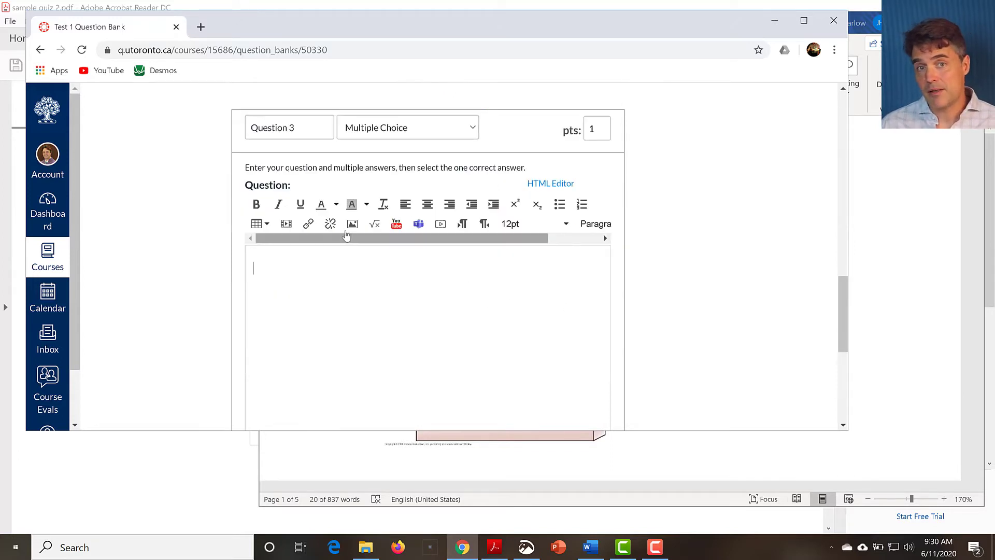
pyautogui.click(351, 222)
pyautogui.click(308, 181)
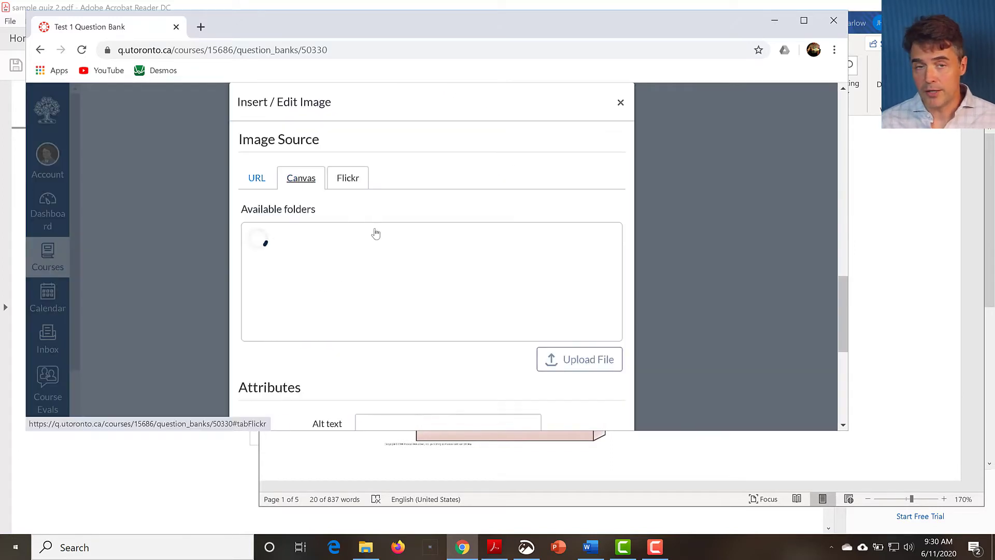
pyautogui.click(359, 239)
pyautogui.click(579, 359)
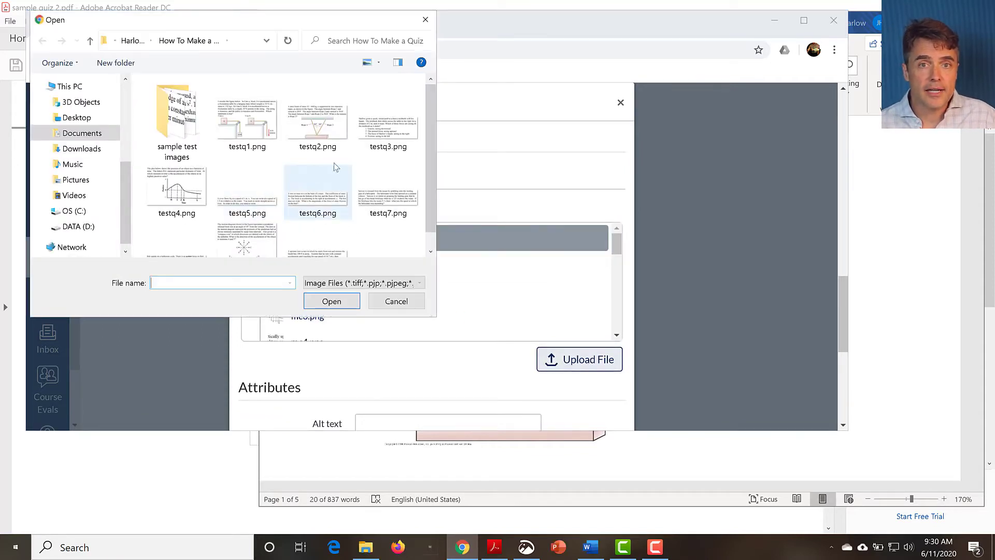
pyautogui.click(388, 120)
pyautogui.click(332, 301)
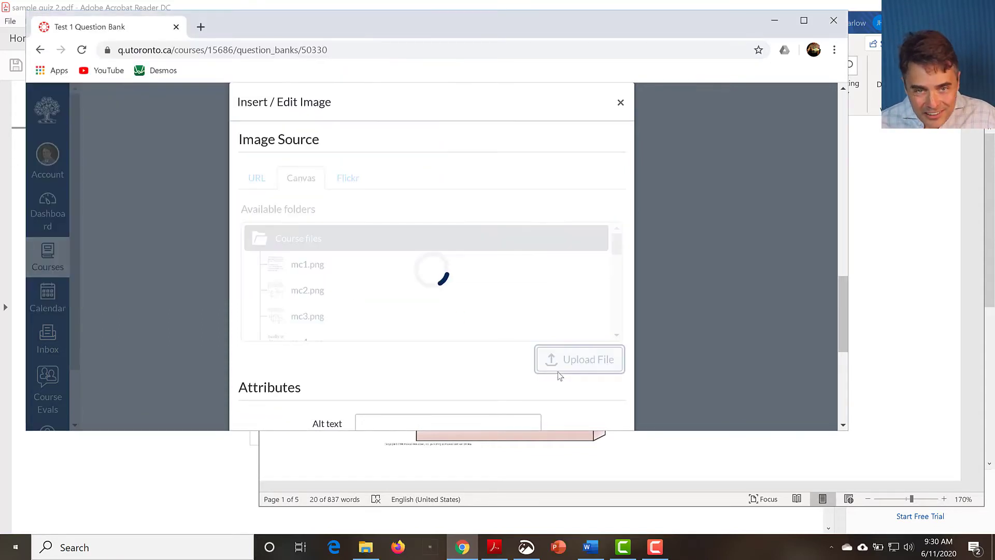
pyautogui.click(605, 365)
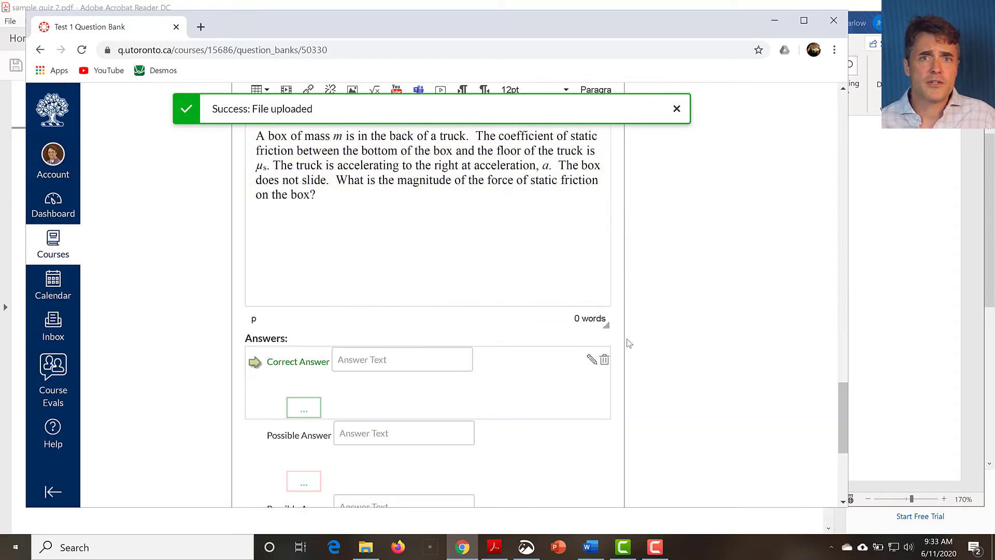
# Step: Copy the formatted answer μₛmg listed under Question 6 in the Word document and return to the question in Canvas
pyautogui.click(902, 269)
pyautogui.scroll(-2, 696, 293)
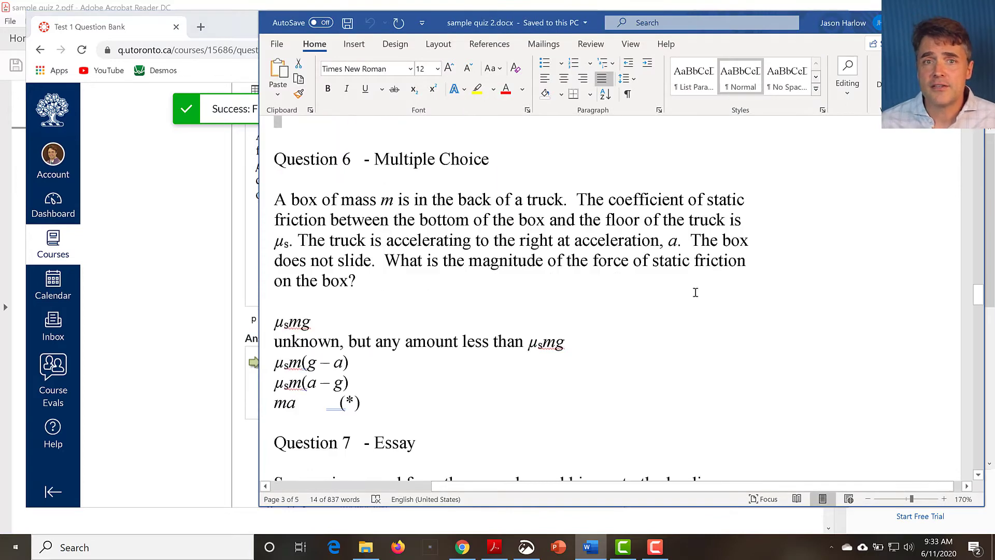
pyautogui.tripleClick(275, 323)
pyautogui.hotkey('ctrl', 'c')
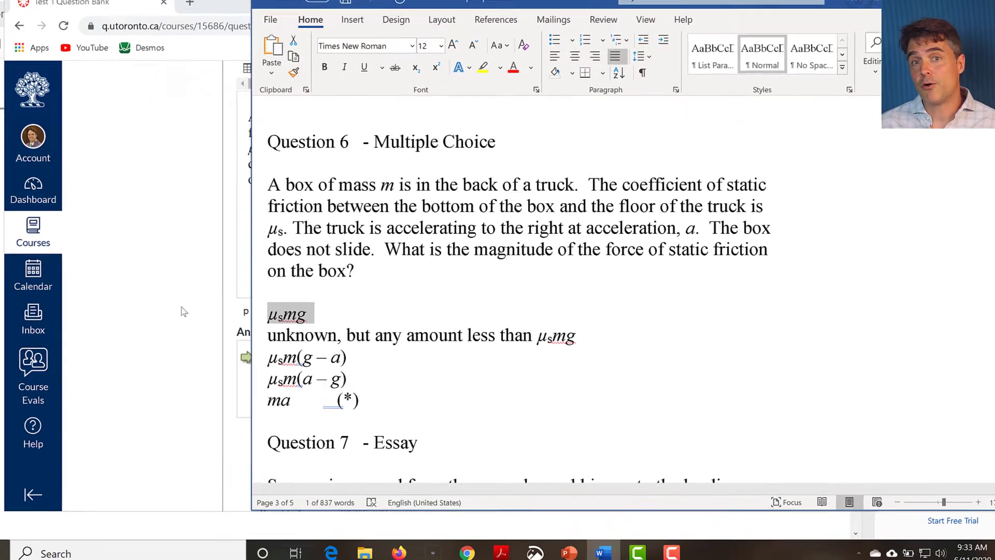
pyautogui.click(194, 318)
pyautogui.click(381, 365)
pyautogui.hotkey('ctrl', 'v')
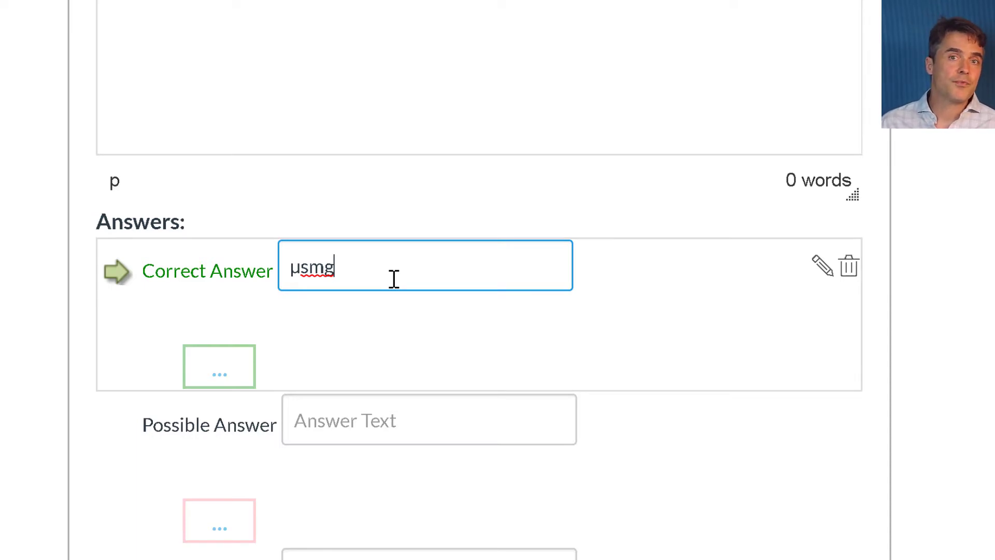
pyautogui.press('BackSpace')
pyautogui.press('BackSpace')
pyautogui.press('BackSpace')
pyautogui.press('BackSpace')
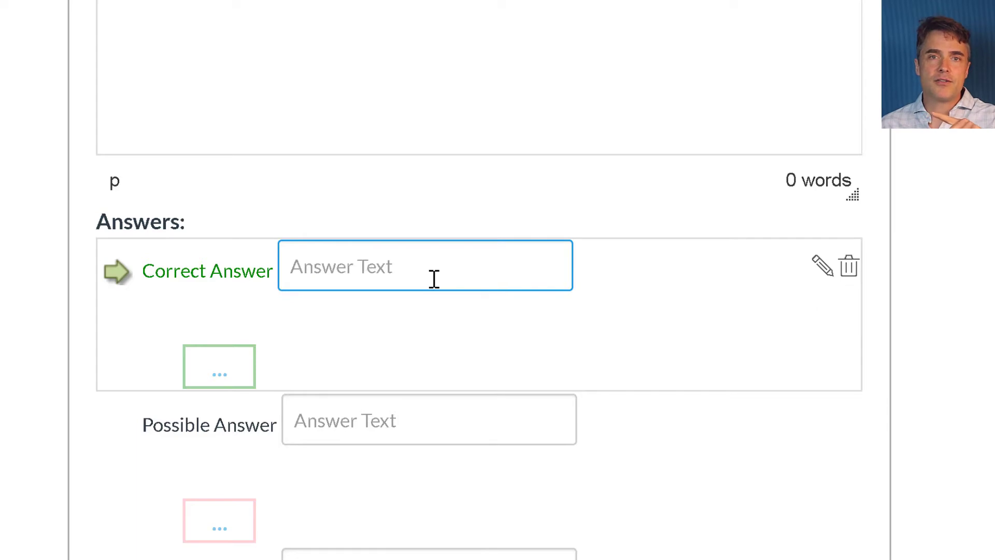
# Step: Paste the copied μₛmg into the first answer's rich text editor so it keeps its formatting, and finish editing that answer
pyautogui.click(822, 267)
pyautogui.scroll(-4, 755, 335)
pyautogui.click(531, 305)
pyautogui.hotkey('ctrl', 'v')
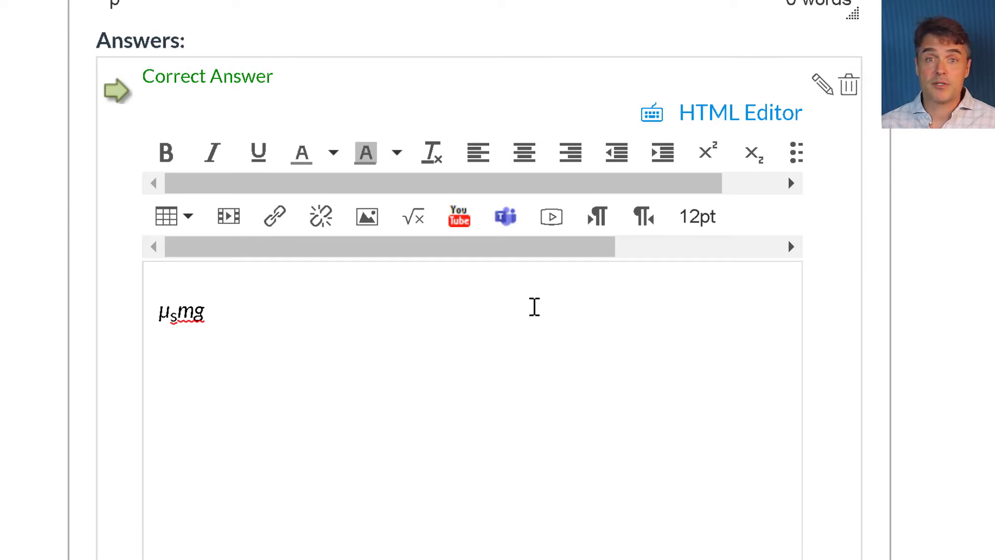
pyautogui.scroll(-5, 534, 307)
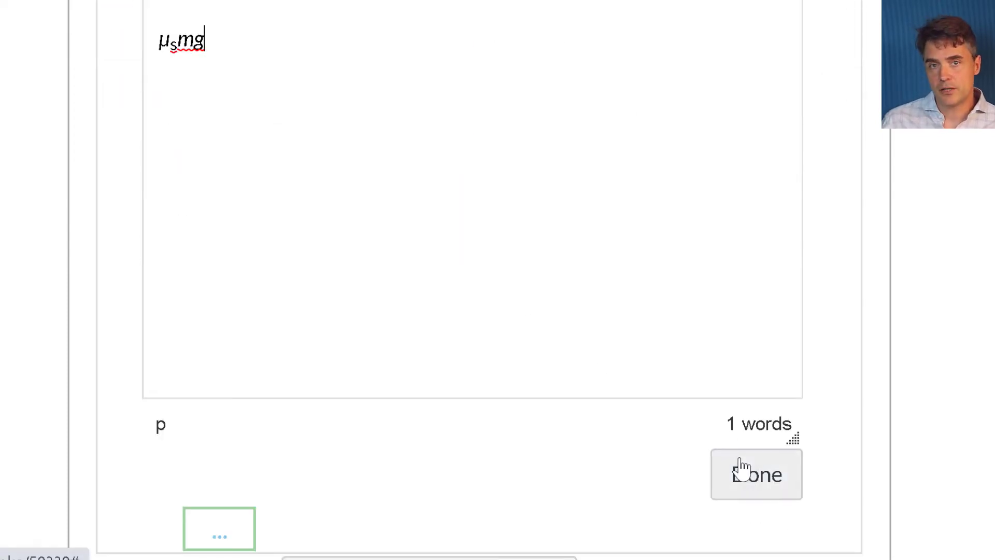
pyautogui.click(747, 472)
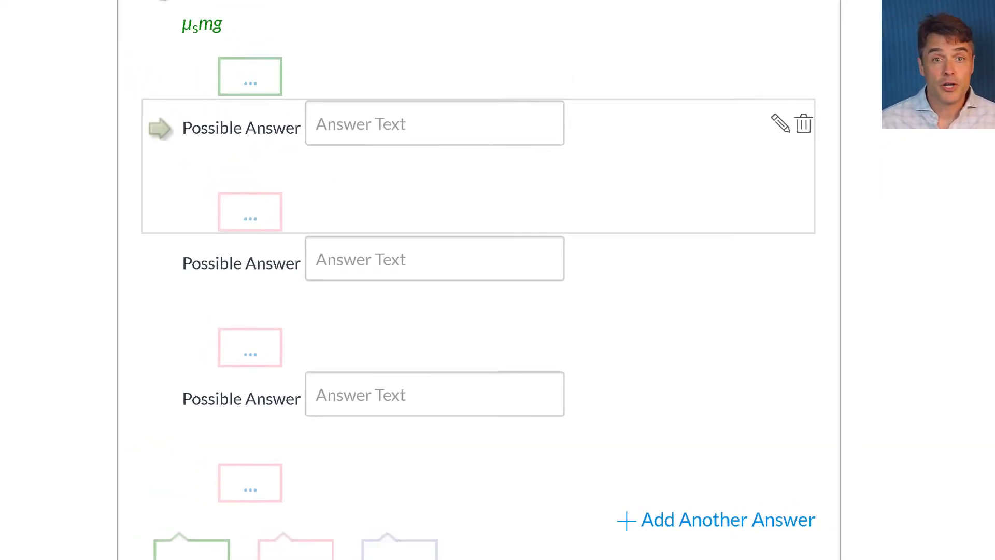
# Step: Copy the answer "unknown, but any amount less than μₛmg" from Word for Question 6's next possible answer in Canvas
pyautogui.hotkey('alt', 'Tab')
pyautogui.moveTo(307, 383); pyautogui.dragTo(651, 381)
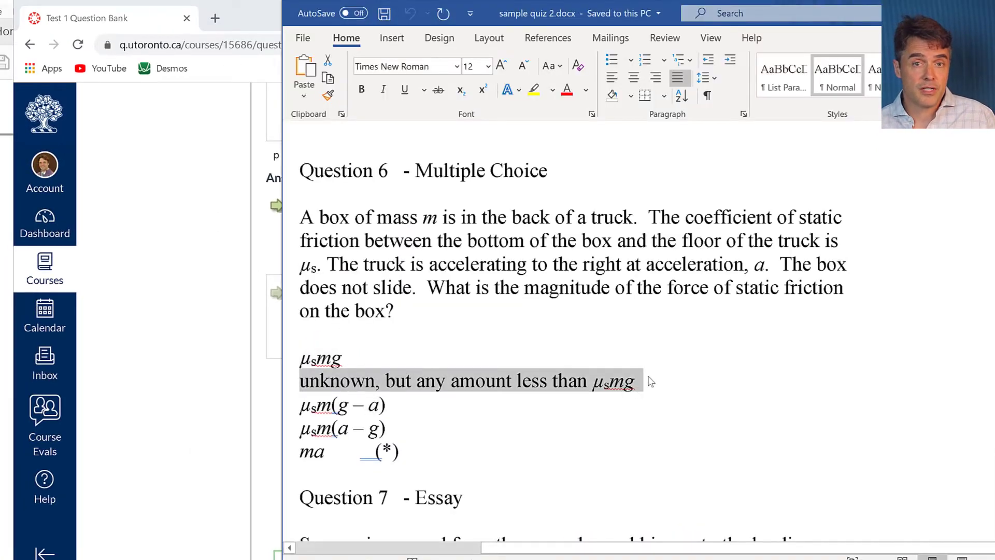
pyautogui.click(215, 356)
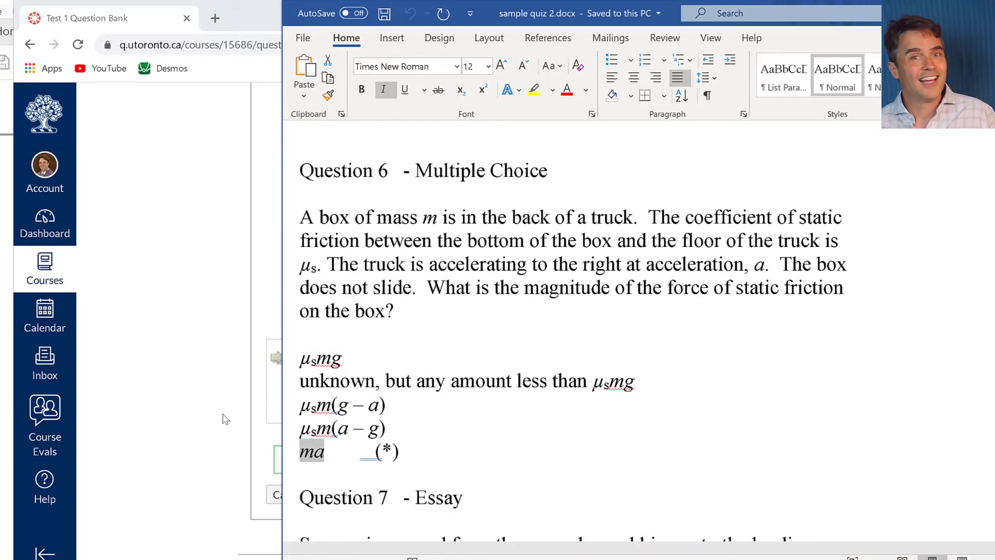
# Step: Enter the italic answer ma from Word as Question 6's last possible answer, using its rich text editor
pyautogui.click(225, 415)
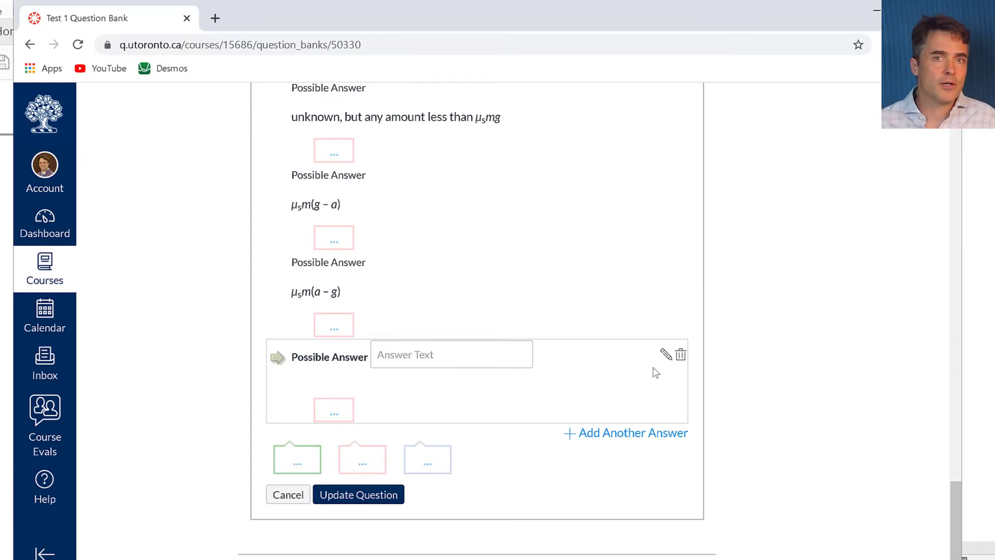
pyautogui.click(666, 355)
pyautogui.write('ma')
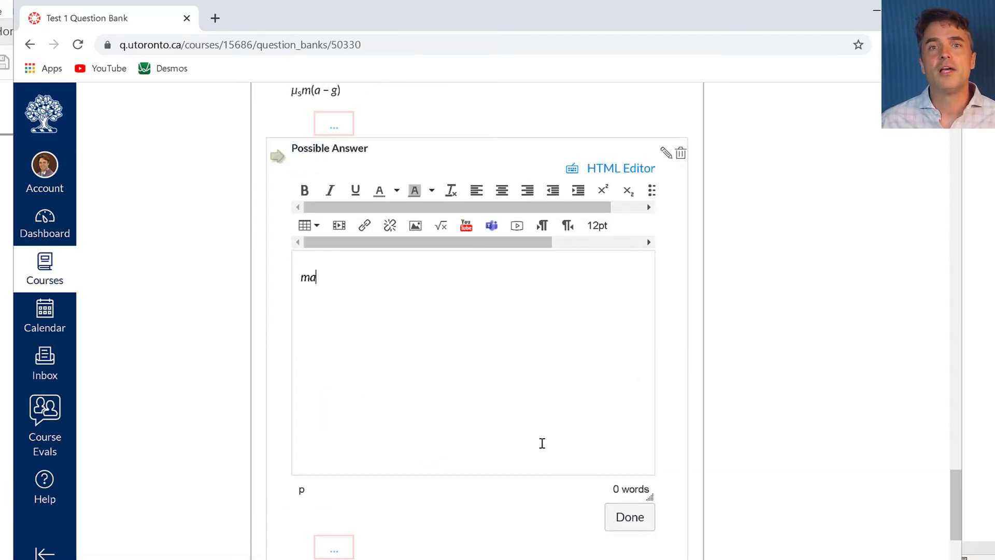
pyautogui.click(622, 511)
# Step: Mark the ma answer as the correct one and save Question 6 to the bank
pyautogui.click(277, 357)
pyautogui.click(361, 495)
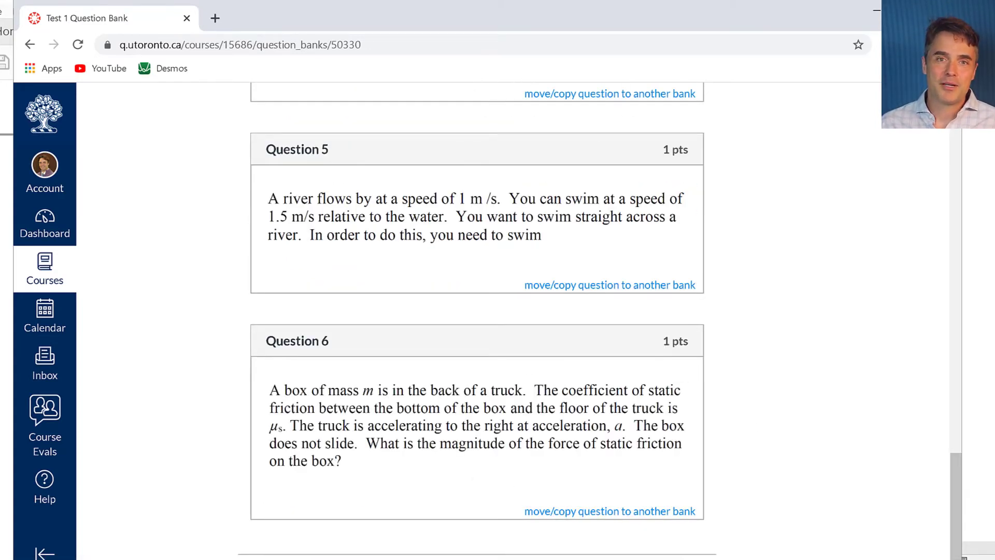
pyautogui.hotkey('alt', 'Tab')
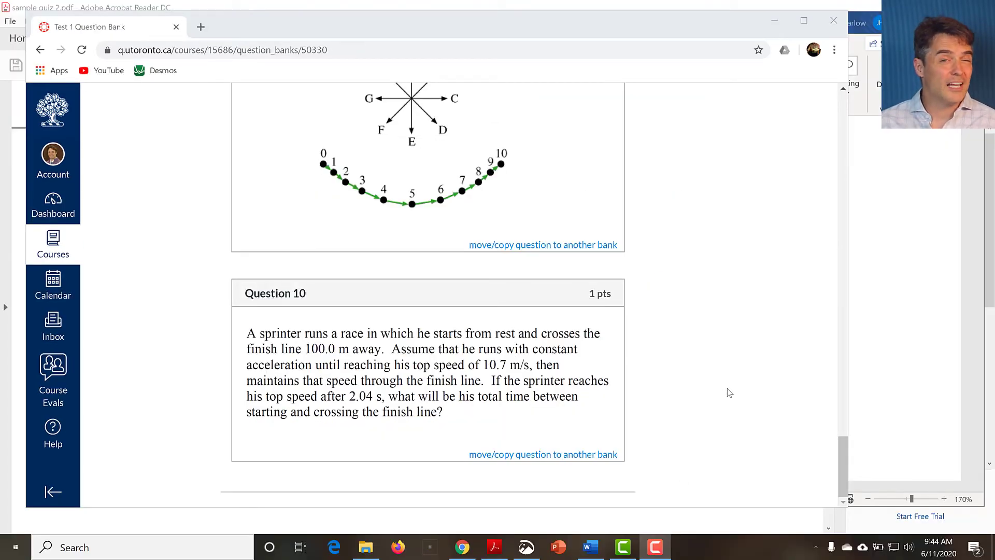
# Step: Create a new quiz in the course's Quizzes area and name it Sample Quiz 1
pyautogui.scroll(4, 826, 402)
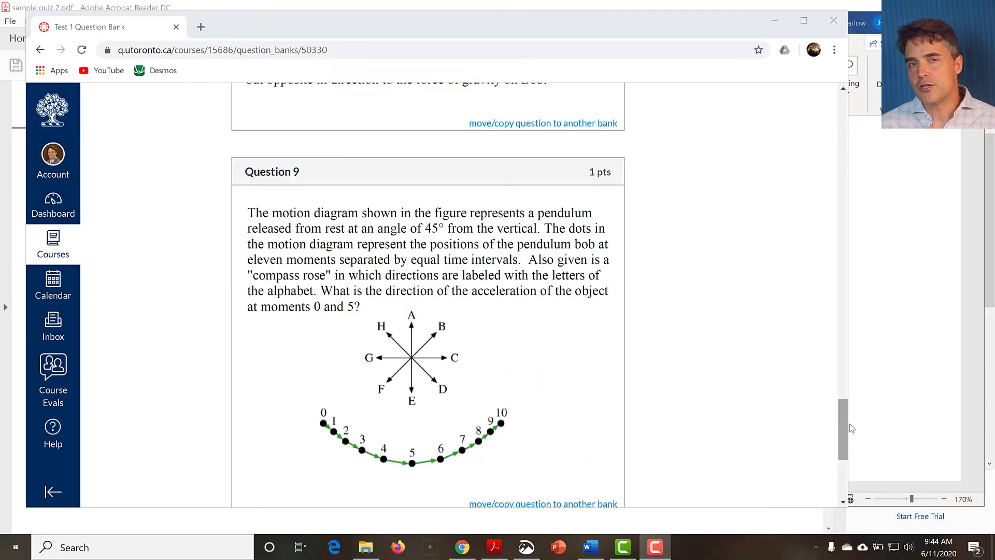
pyautogui.moveTo(842, 423); pyautogui.dragTo(839, 86)
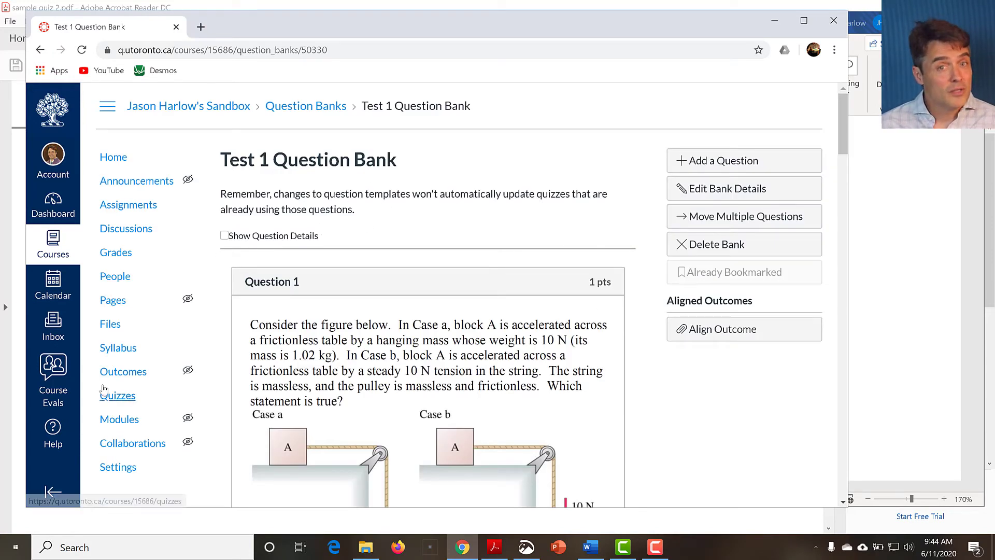
pyautogui.click(117, 395)
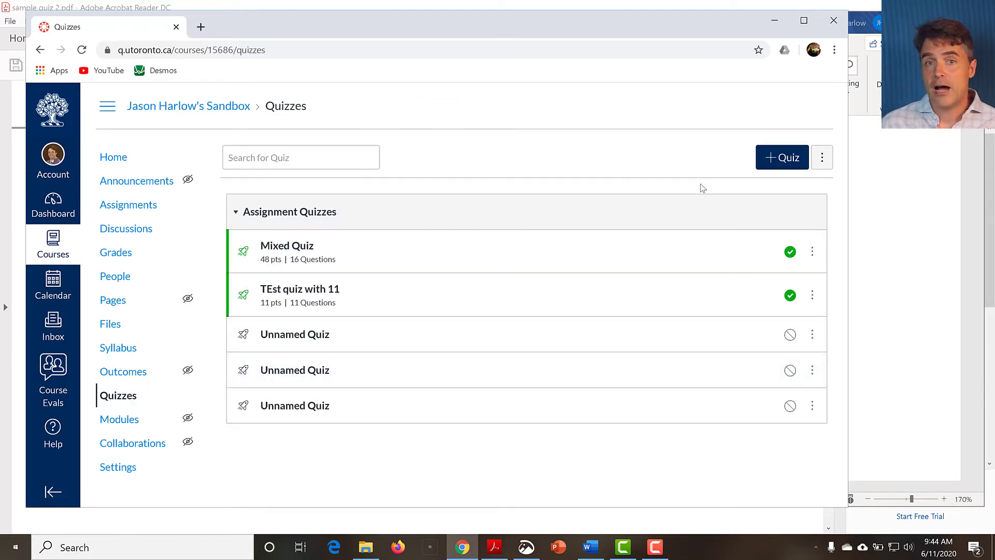
pyautogui.click(779, 159)
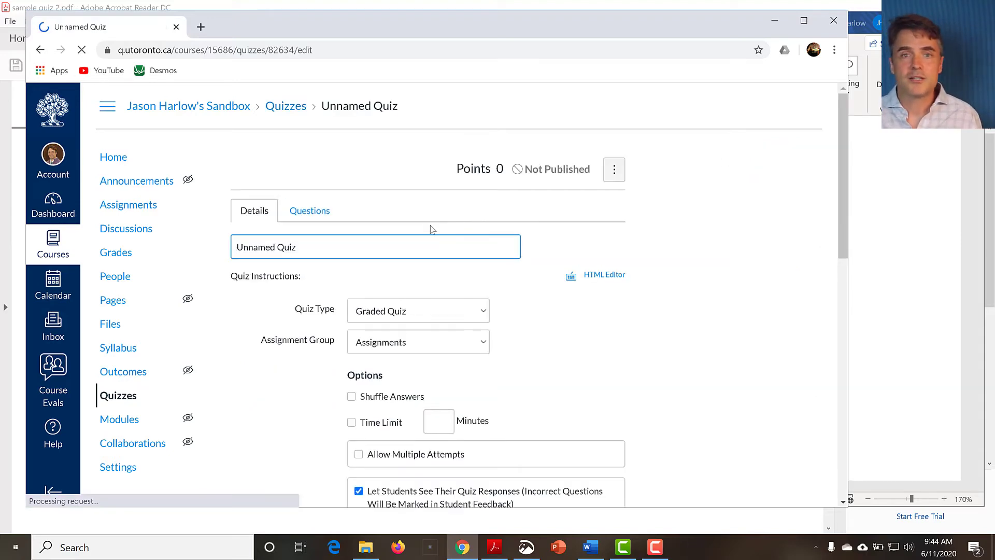
pyautogui.tripleClick(352, 243)
pyautogui.write('Sample Quiz 1')
pyautogui.click(567, 234)
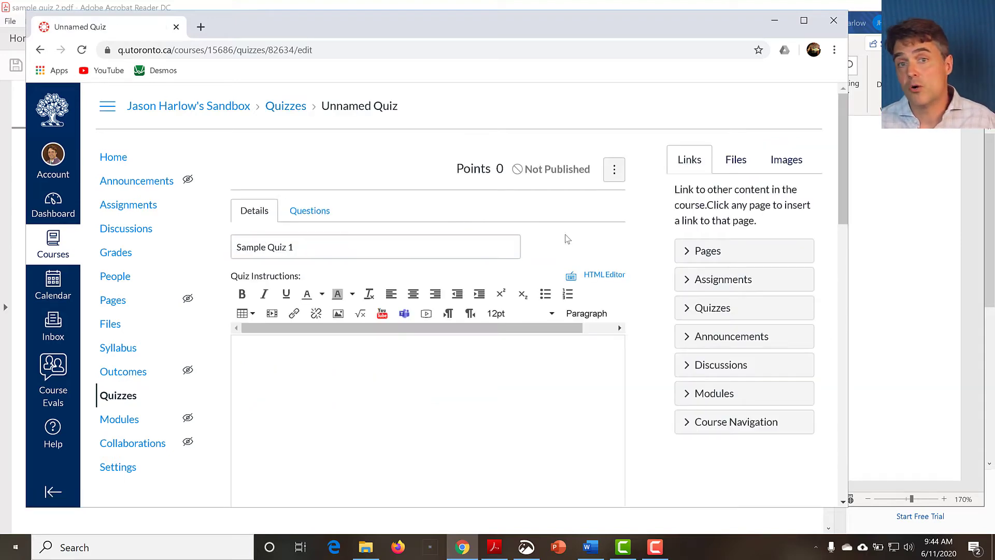
# Step: Write the quiz instructions: 10 questions, 30 minutes, 5 points each, varying difficulty, pace yourself, shown one at a time in random order, no revisiting submitted questions
pyautogui.scroll(-2, 464, 280)
pyautogui.write('u have 10 questions to do in 30 minutes.  They are all w')
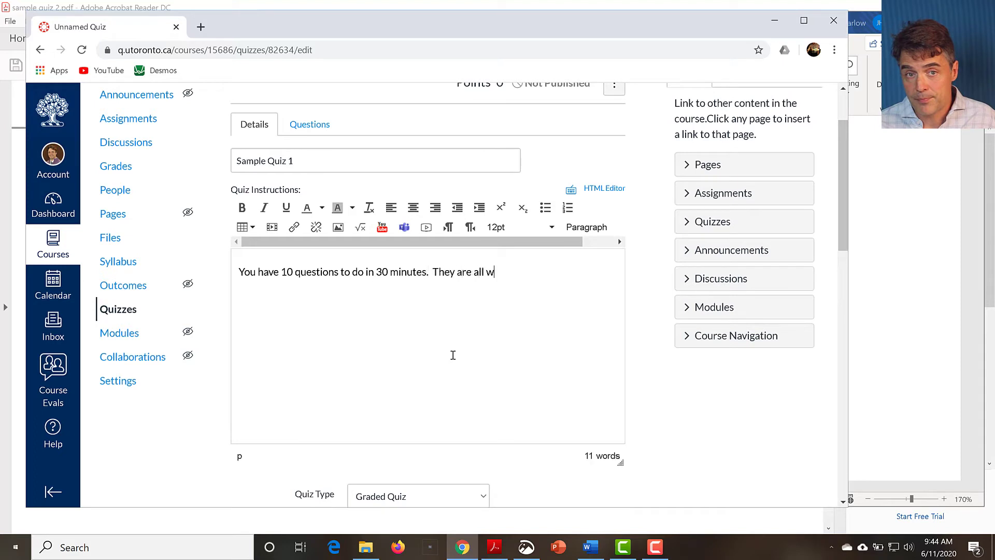
pyautogui.write('orth 5 points each, but not are all of equal difficulty level.  Be sure to pace yourself.')
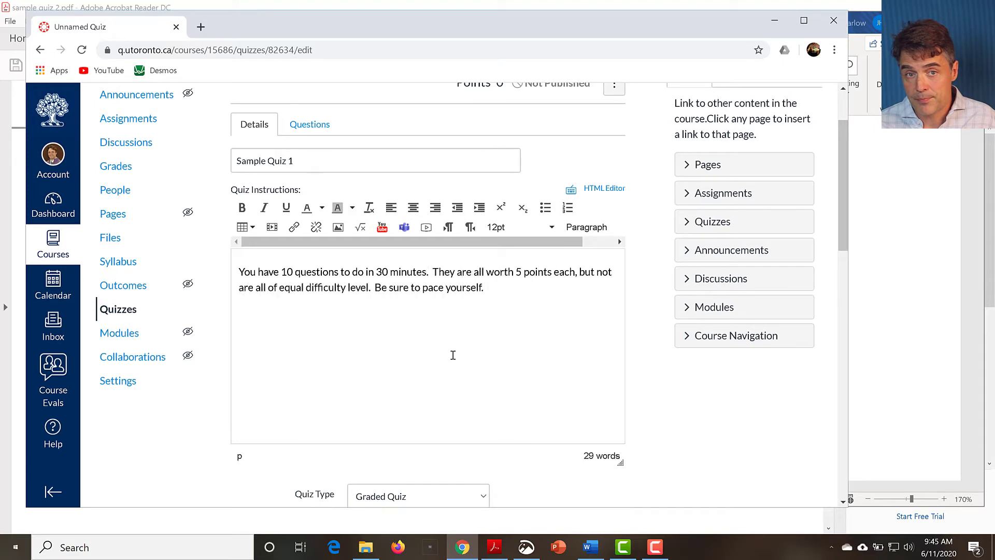
pyautogui.write('  Questions will be shown one at a time in a random order, and you will not be able to revisit a question after it has be')
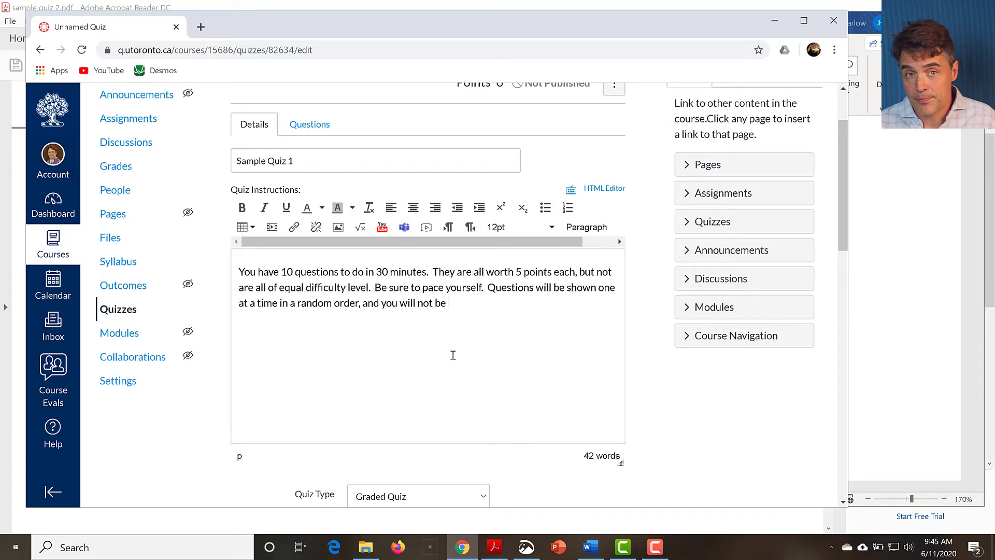
pyautogui.write('en submitted.')
# Step: Enable Shuffle Answers for the quiz and turn on a time limit of 30 minutes
pyautogui.scroll(-3, 456, 357)
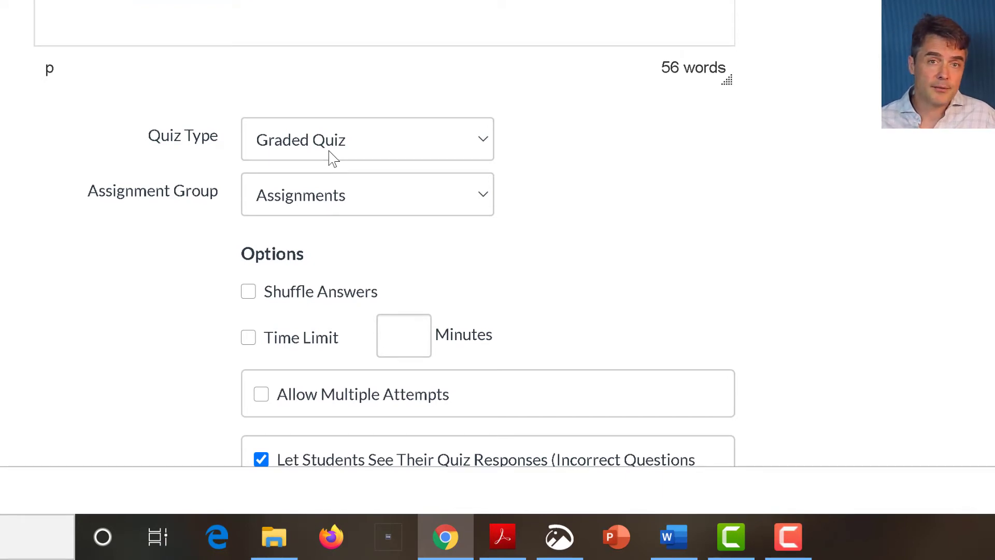
pyautogui.scroll(-1, 335, 155)
pyautogui.scroll(-1, 344, 135)
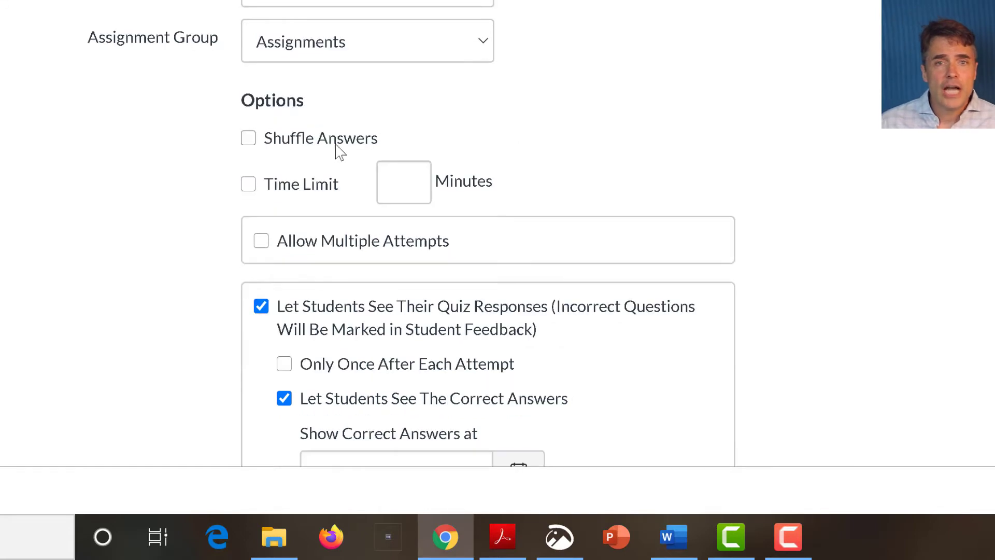
pyautogui.click(249, 138)
pyautogui.scroll(-1, 346, 151)
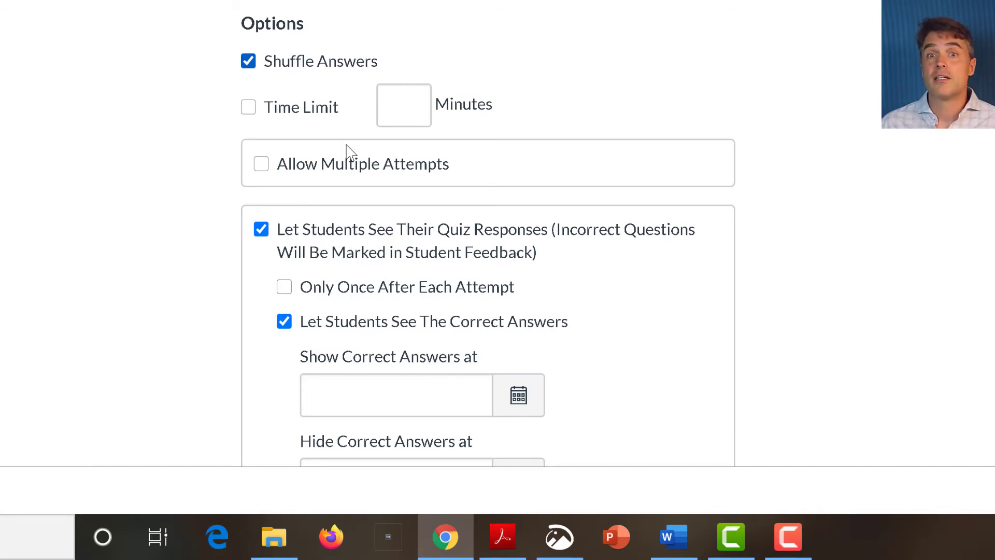
pyautogui.scroll(-1, 346, 153)
pyautogui.click(250, 35)
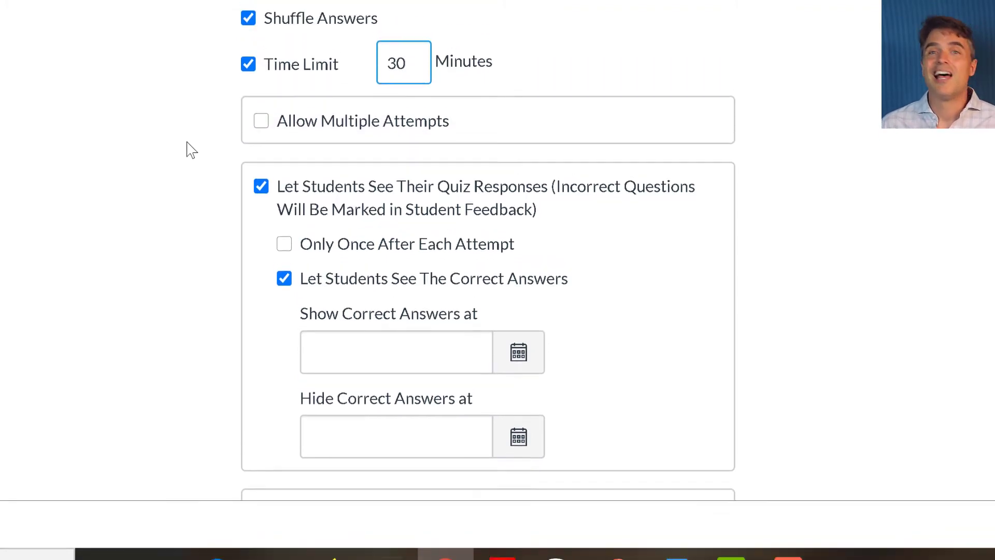
# Step: Stop students from seeing their quiz responses, and show one question at a time with questions locked after answering
pyautogui.click(278, 163)
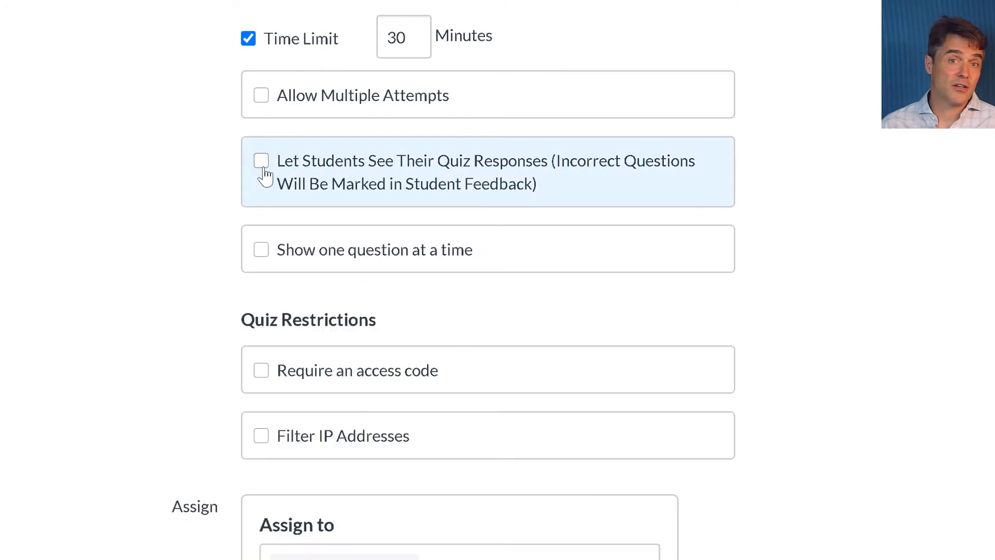
pyautogui.scroll(-2, 207, 215)
pyautogui.click(249, 182)
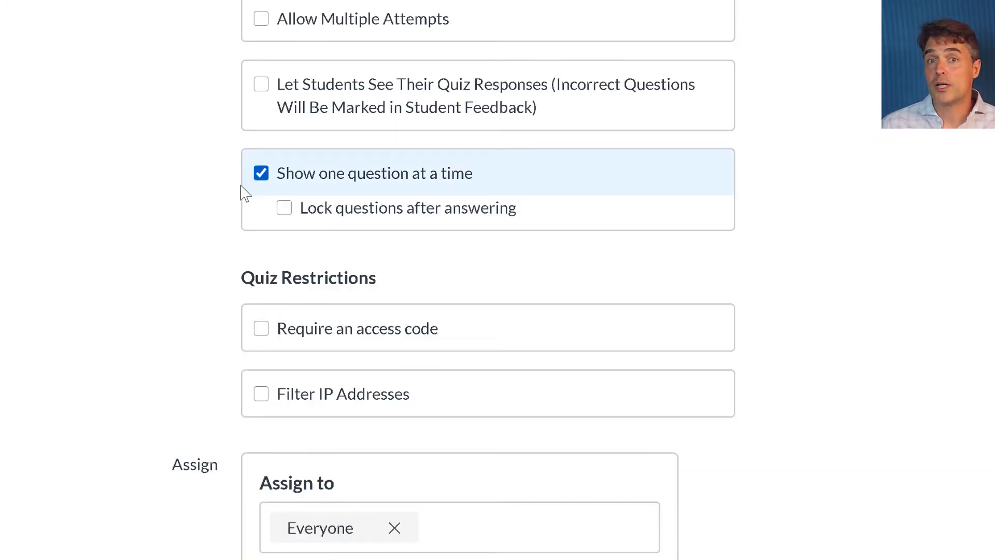
pyautogui.click(283, 208)
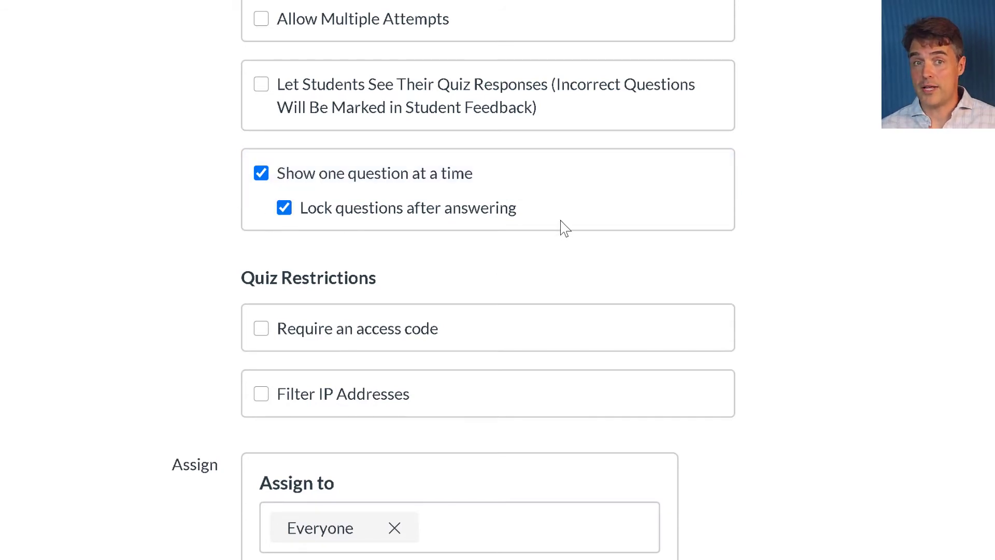
# Step: Set the quiz's due date for Everyone to September 25, 2020 at 4:45 pm
pyautogui.scroll(-4, 560, 225)
pyautogui.scroll(-3, 522, 228)
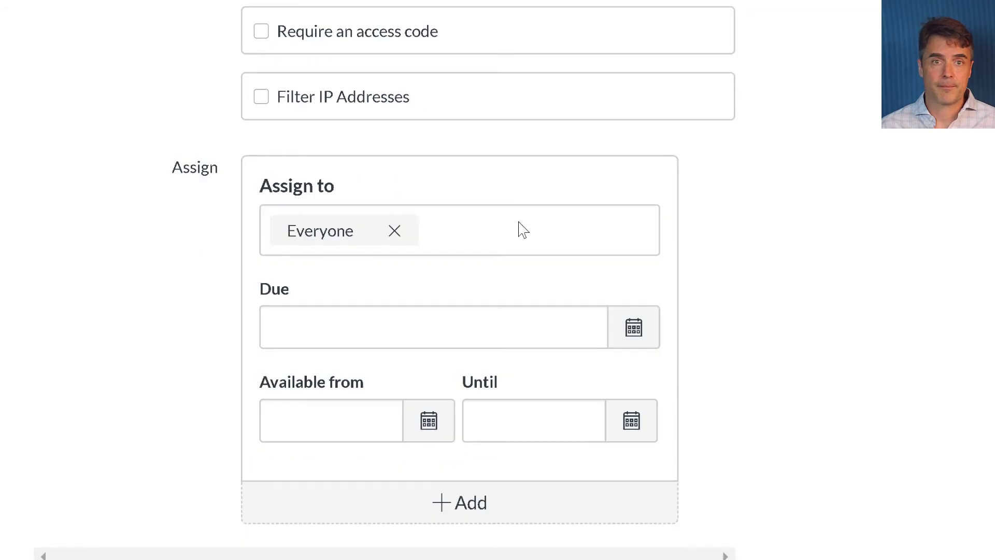
pyautogui.click(412, 333)
pyautogui.click(645, 337)
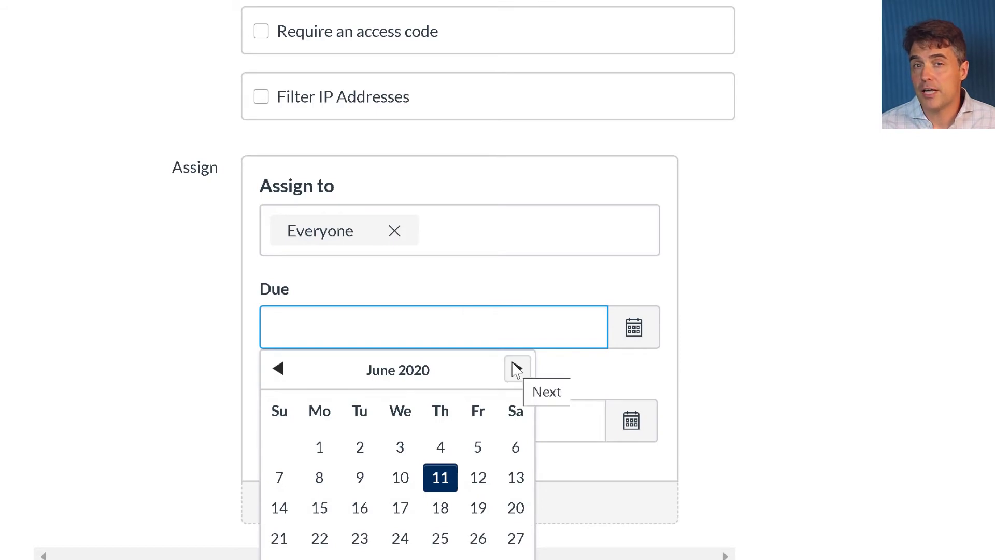
pyautogui.click(513, 363)
pyautogui.click(513, 362)
pyautogui.click(513, 363)
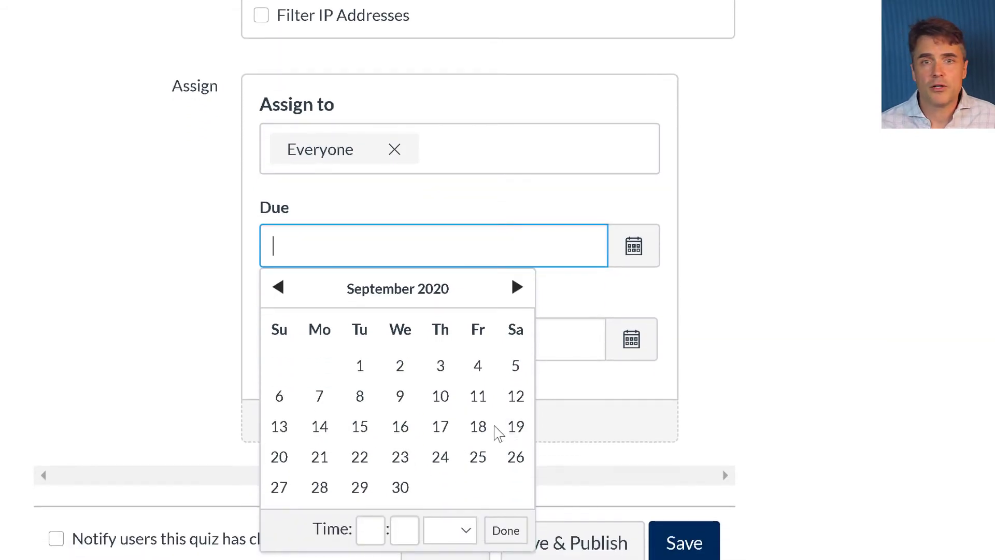
pyautogui.click(484, 462)
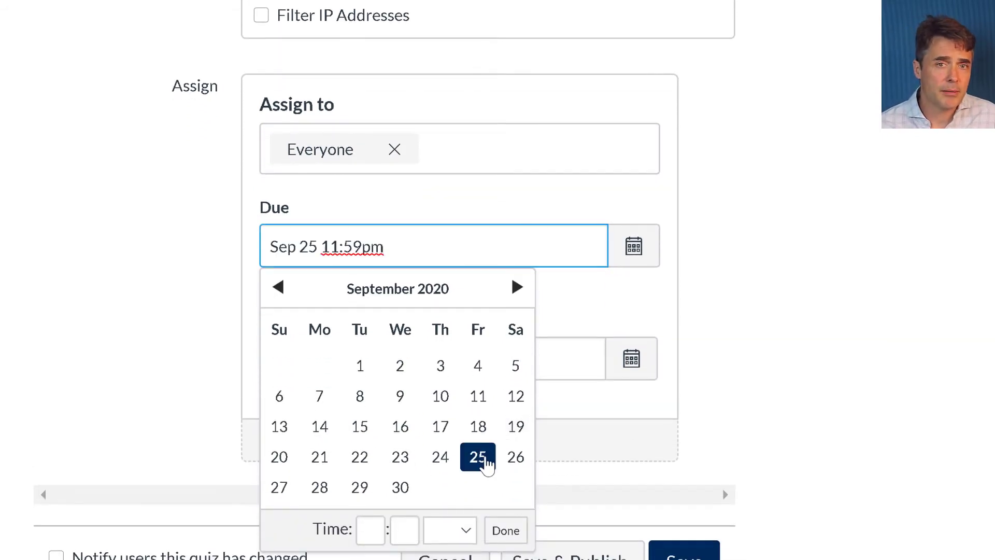
pyautogui.click(371, 530)
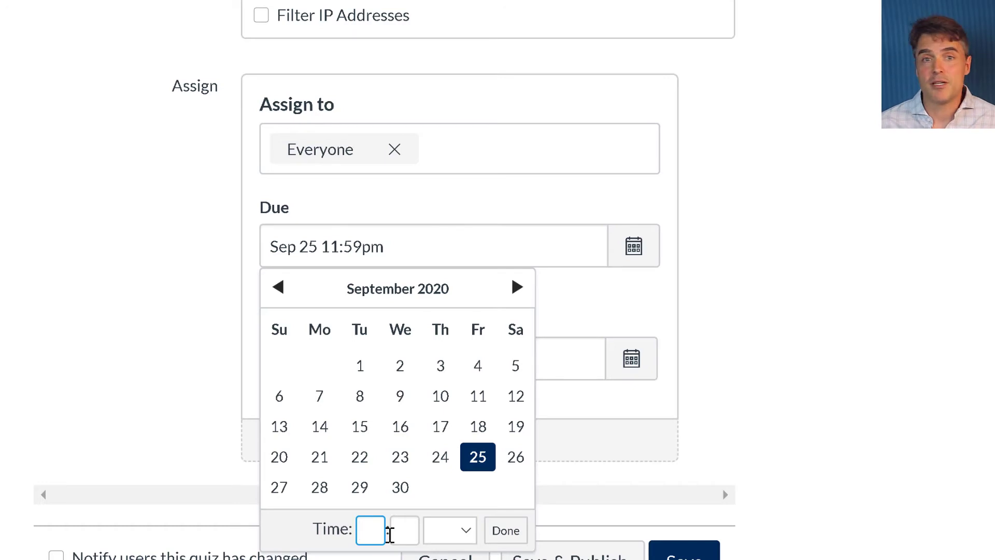
pyautogui.click(407, 529)
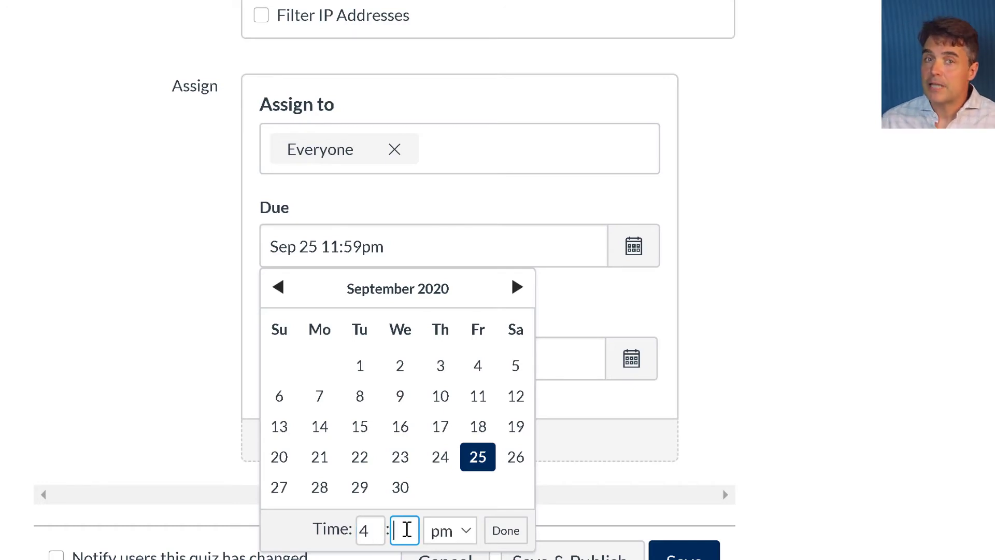
pyautogui.write('45')
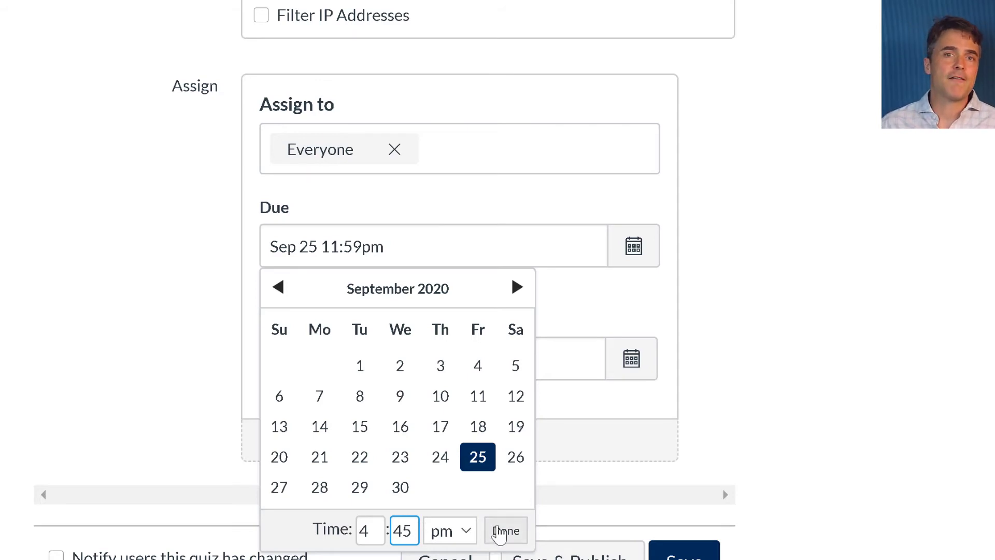
pyautogui.click(499, 534)
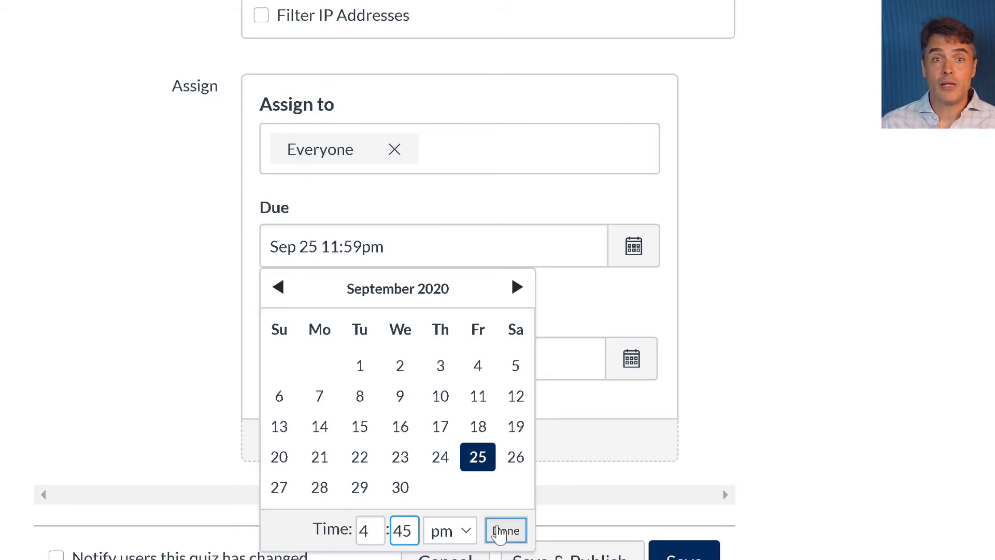
# Step: Make the quiz available from September 25, 2020 at 4:10 pm
pyautogui.click(347, 364)
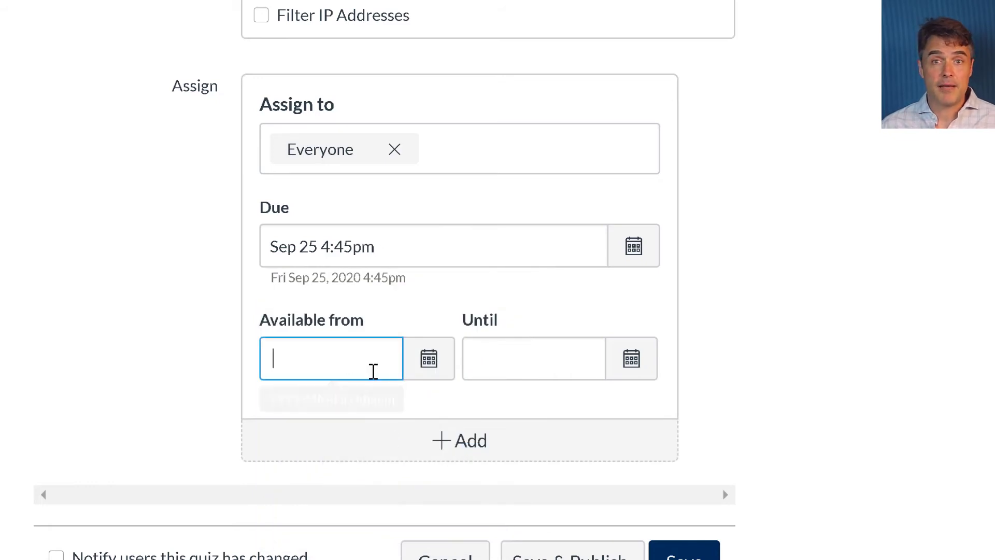
pyautogui.click(429, 359)
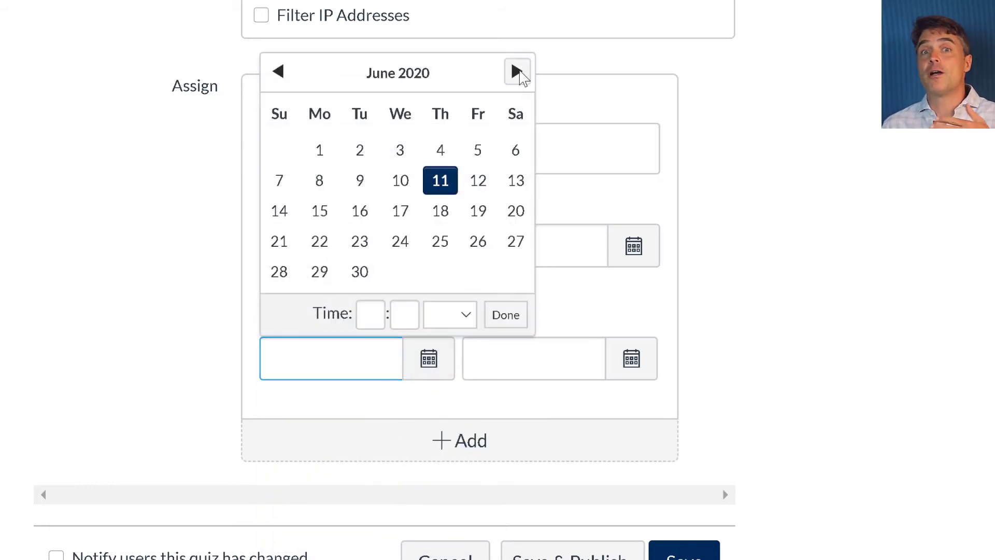
pyautogui.click(517, 71)
pyautogui.click(517, 72)
pyautogui.click(516, 71)
pyautogui.click(484, 247)
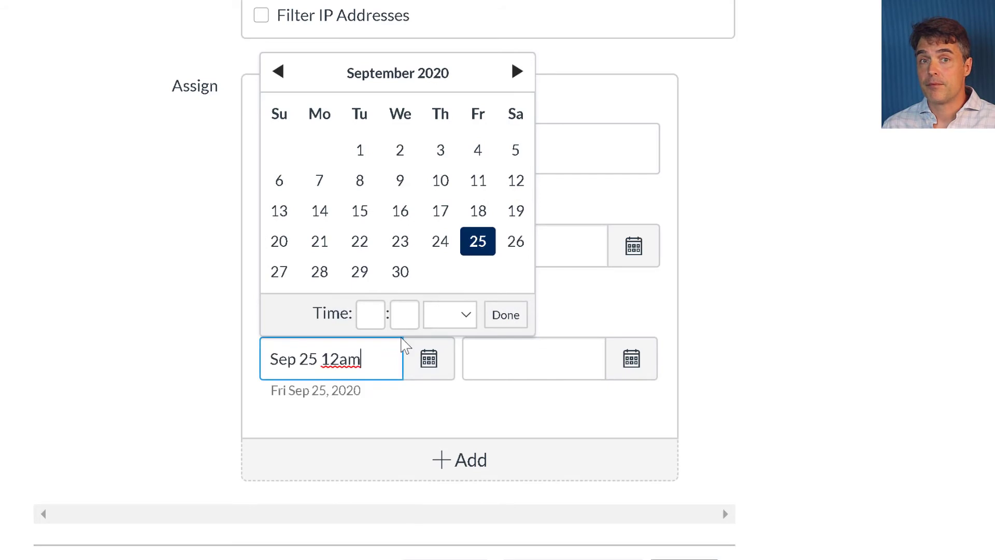
pyautogui.click(373, 318)
pyautogui.write('4')
pyautogui.click(417, 318)
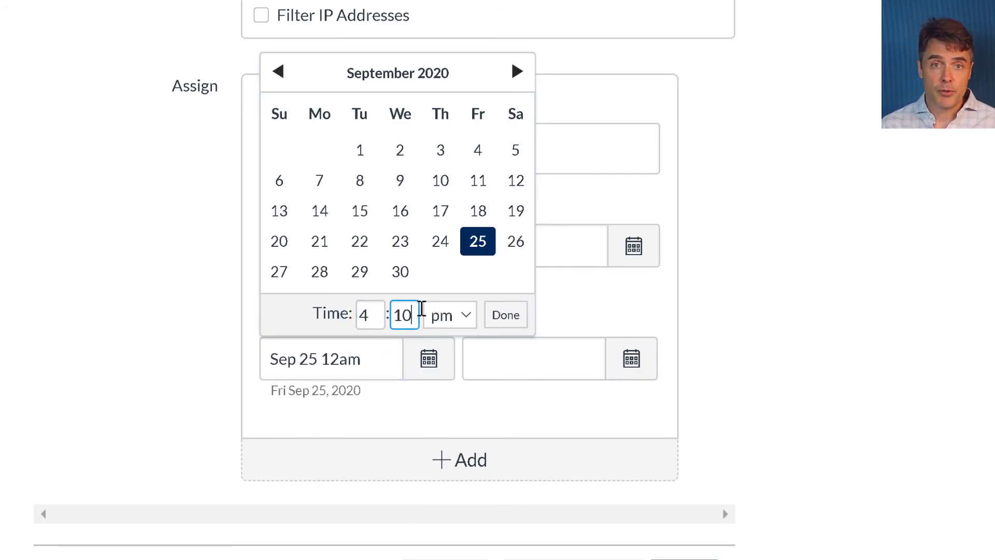
pyautogui.write('10')
pyautogui.click(505, 316)
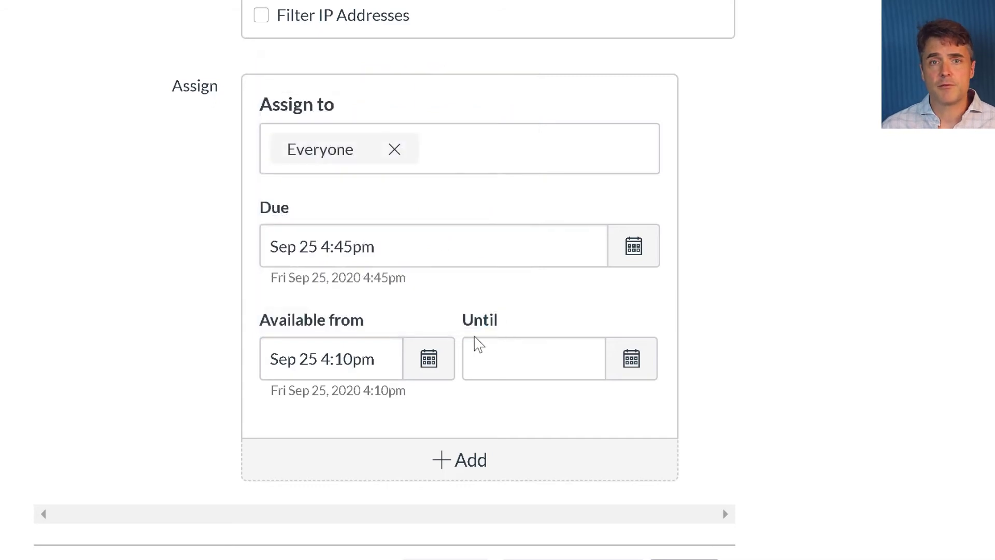
# Step: Set the end of the quiz's availability to September 25, 2020 at 4:45 pm
pyautogui.click(631, 360)
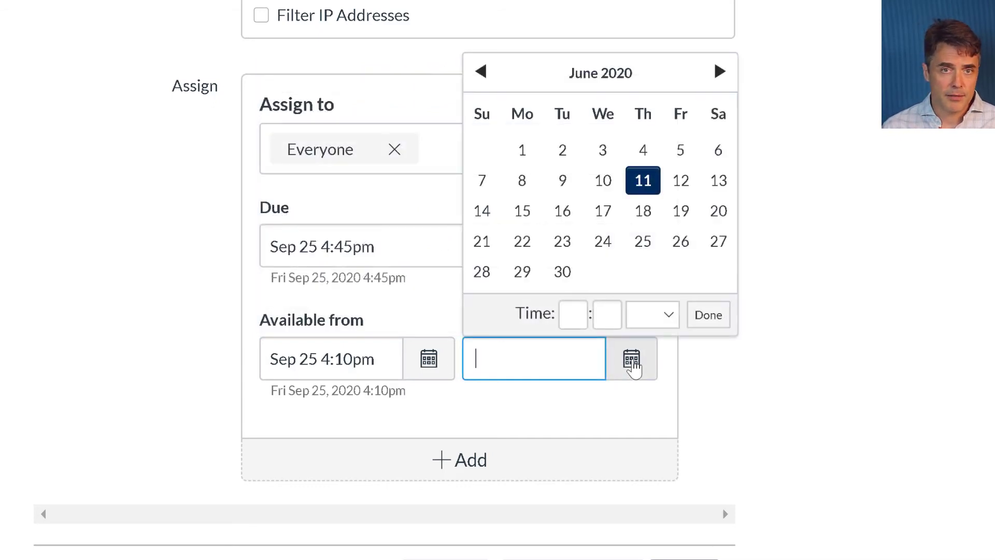
pyautogui.click(720, 72)
pyautogui.click(720, 72)
pyautogui.click(719, 73)
pyautogui.click(720, 73)
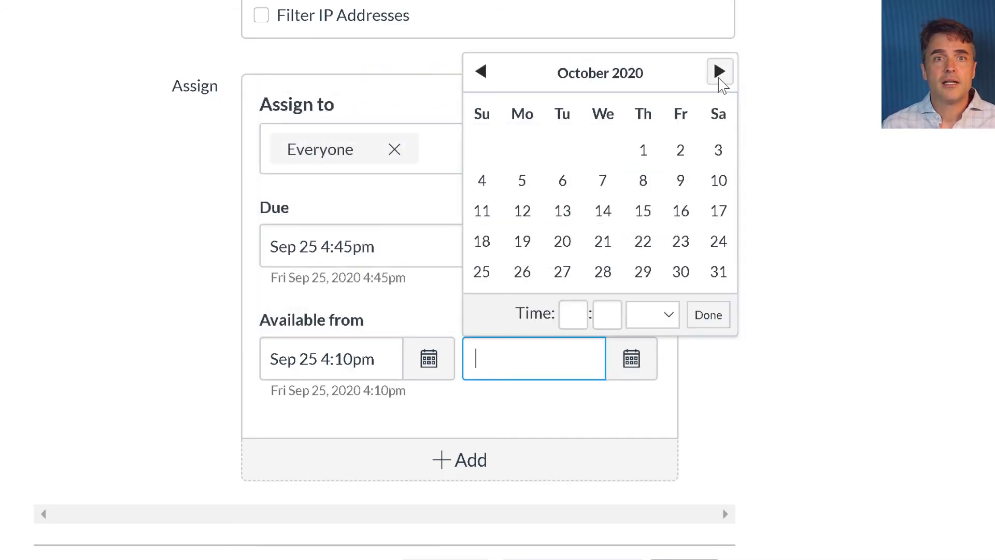
pyautogui.click(481, 72)
pyautogui.click(682, 239)
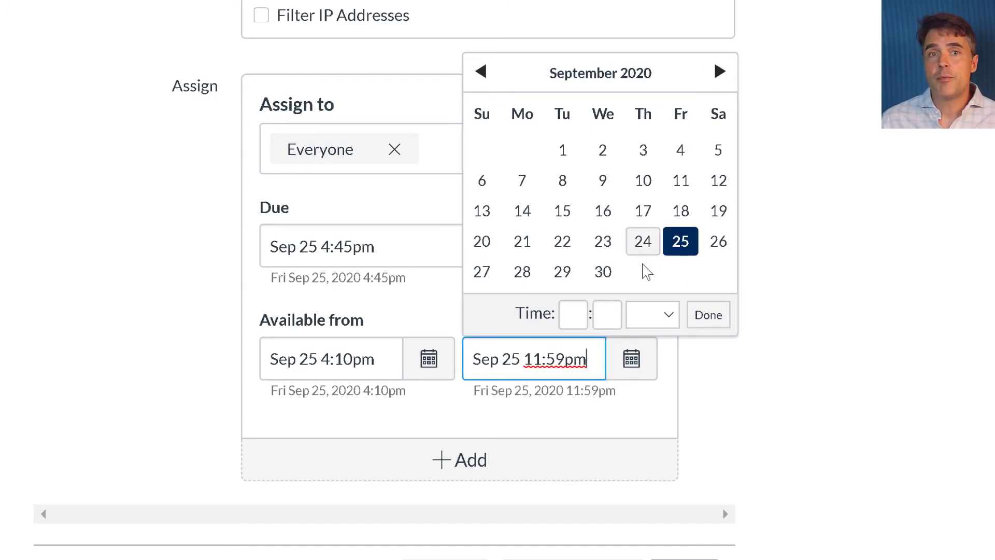
pyautogui.click(574, 317)
pyautogui.write('4')
pyautogui.click(606, 314)
pyautogui.write('45')
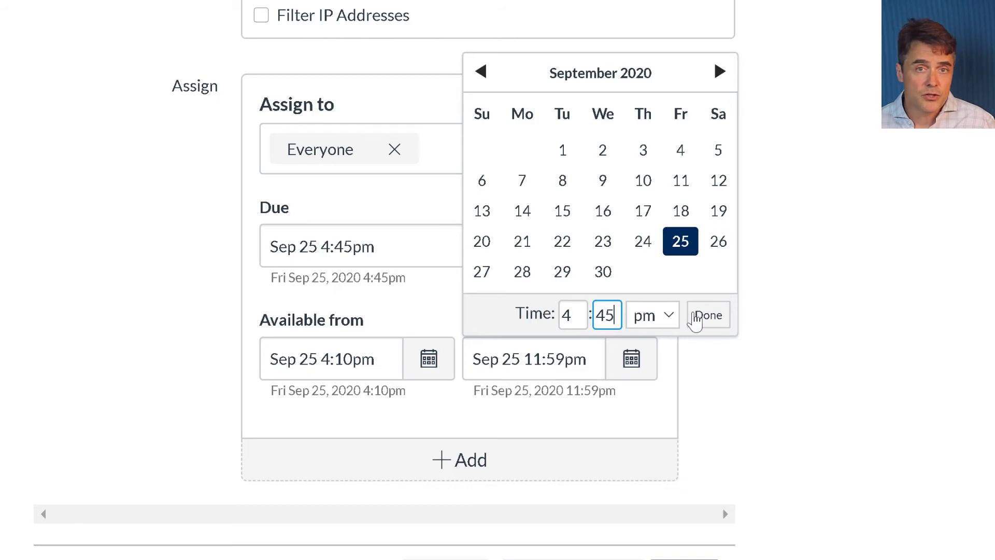
pyautogui.click(705, 315)
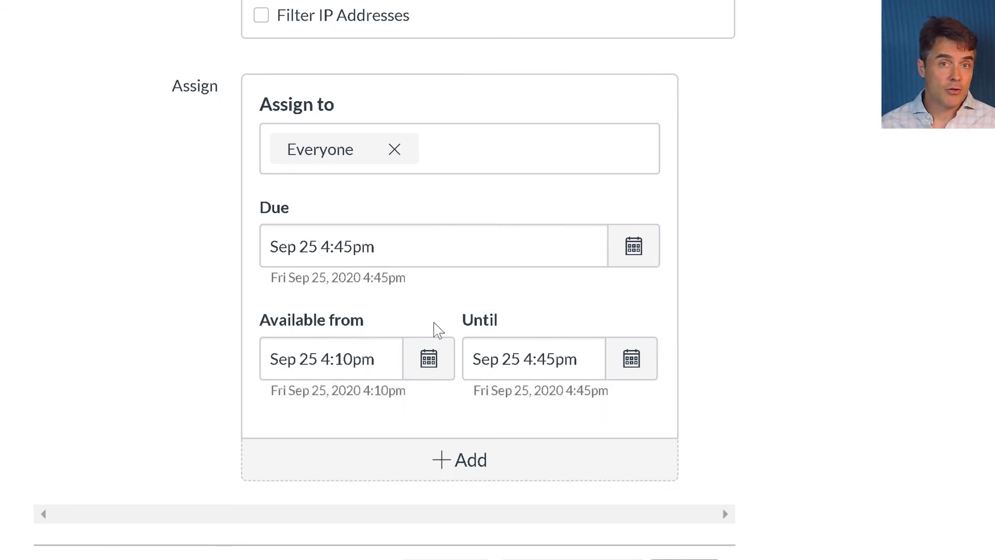
# Step: Review the 30-minute time limit against the availability dates, and save and publish the quiz
pyautogui.scroll(15, 444, 337)
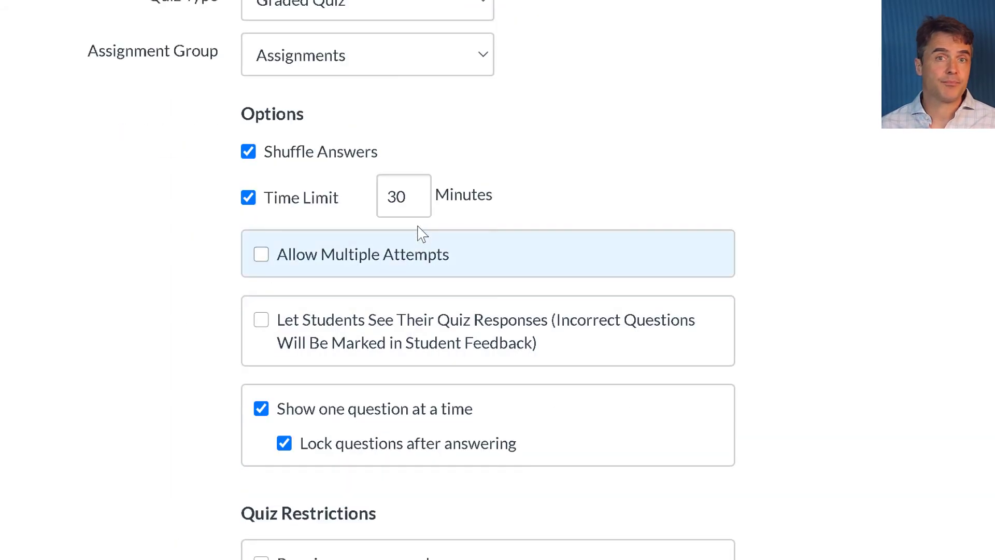
pyautogui.click(417, 206)
pyautogui.scroll(-15, 441, 228)
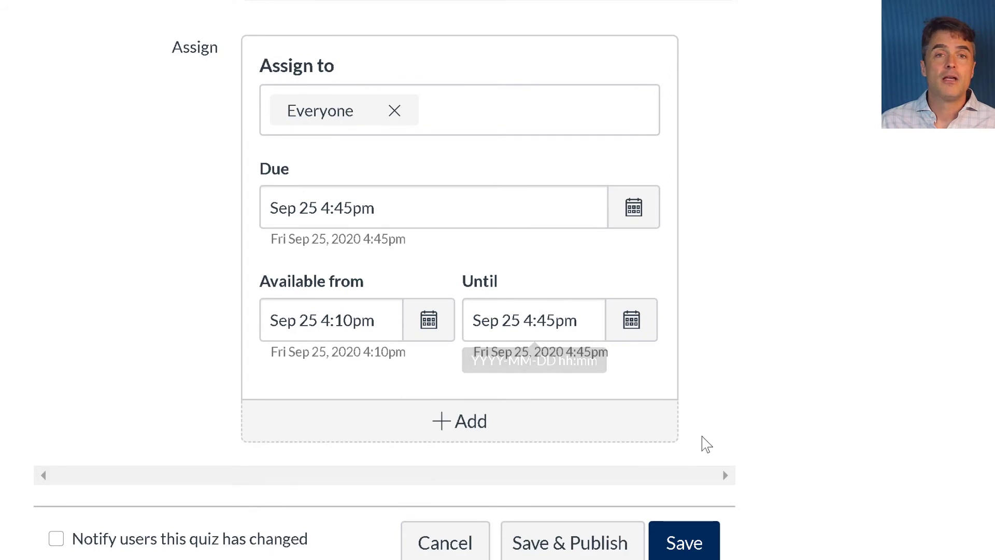
pyautogui.click(598, 543)
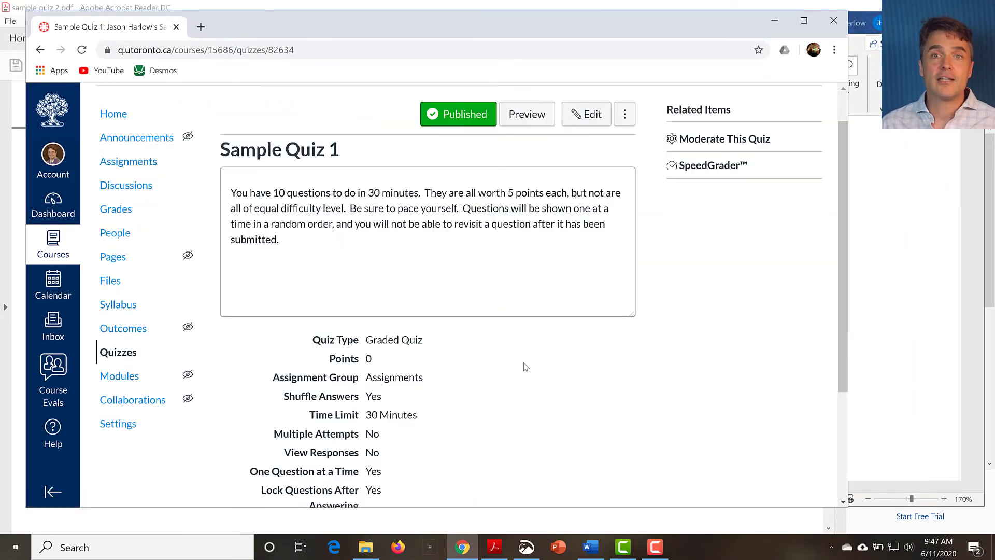
# Step: Add a question group named Test Bank 1 to Sample Quiz 1, picking 10 questions at 5 points per question
pyautogui.click(582, 158)
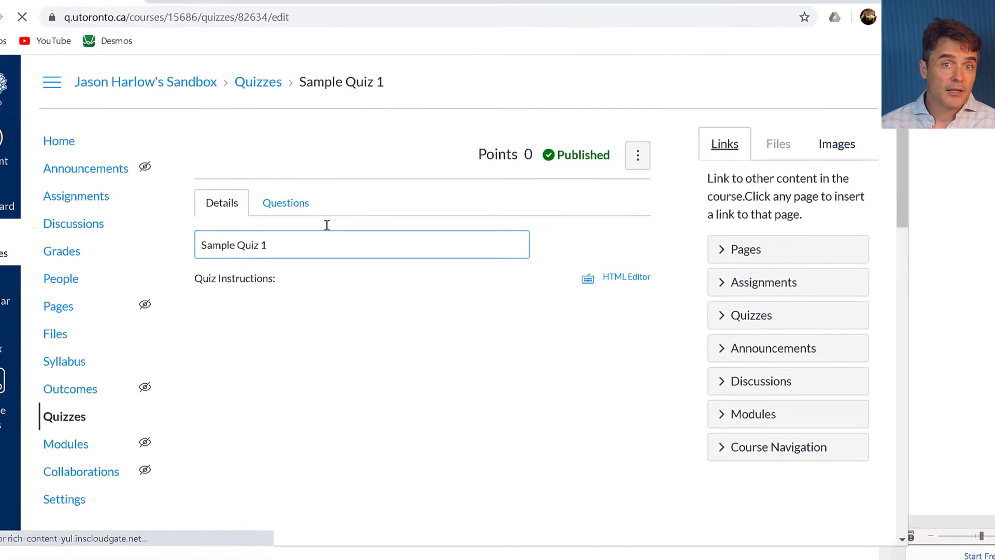
pyautogui.click(306, 212)
pyautogui.click(435, 355)
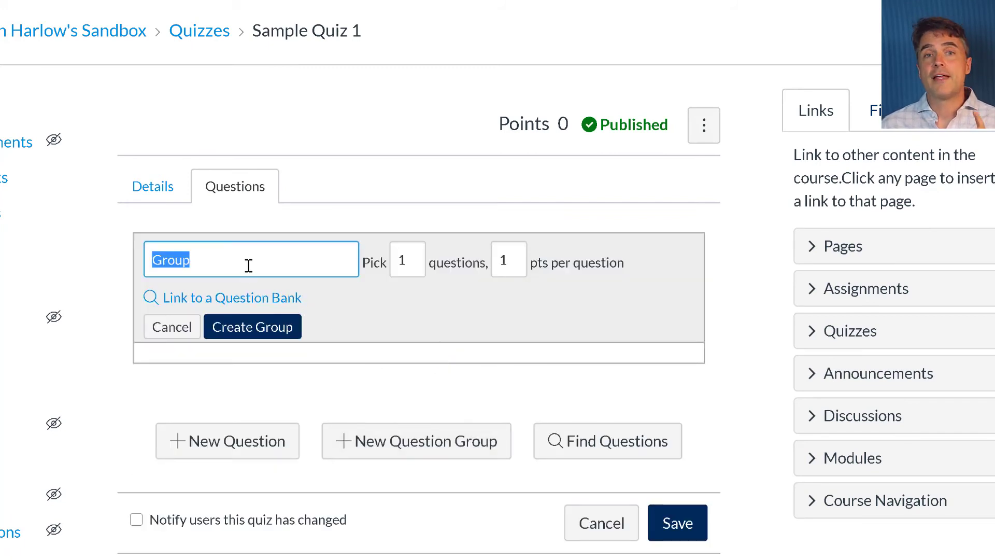
pyautogui.click(407, 260)
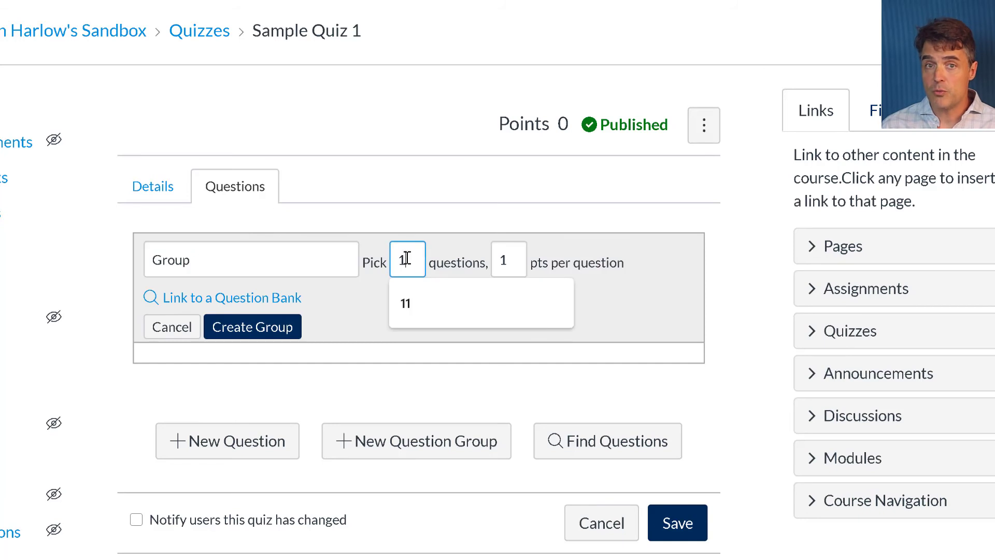
pyautogui.write('0')
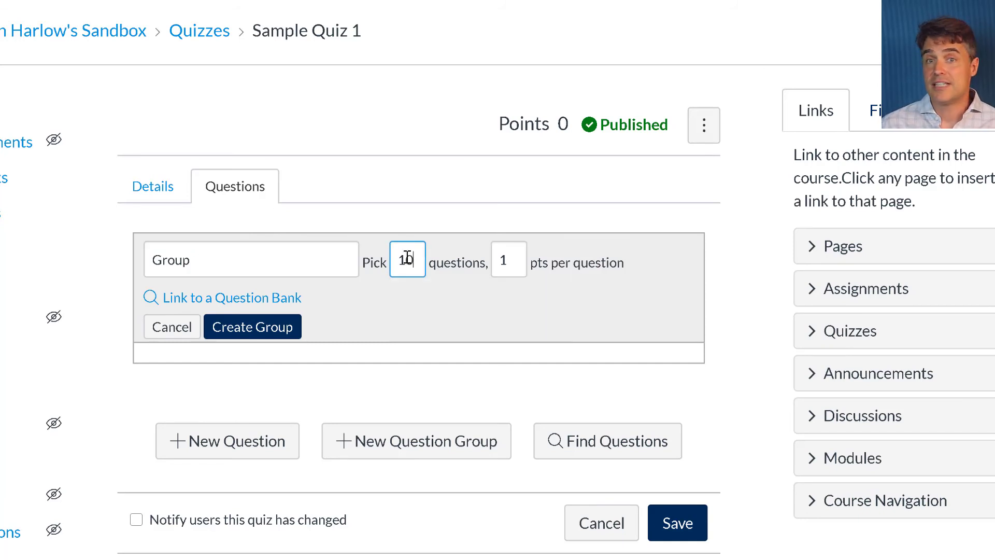
pyautogui.doubleClick(502, 258)
pyautogui.write('5')
pyautogui.moveTo(283, 260); pyautogui.dragTo(159, 256)
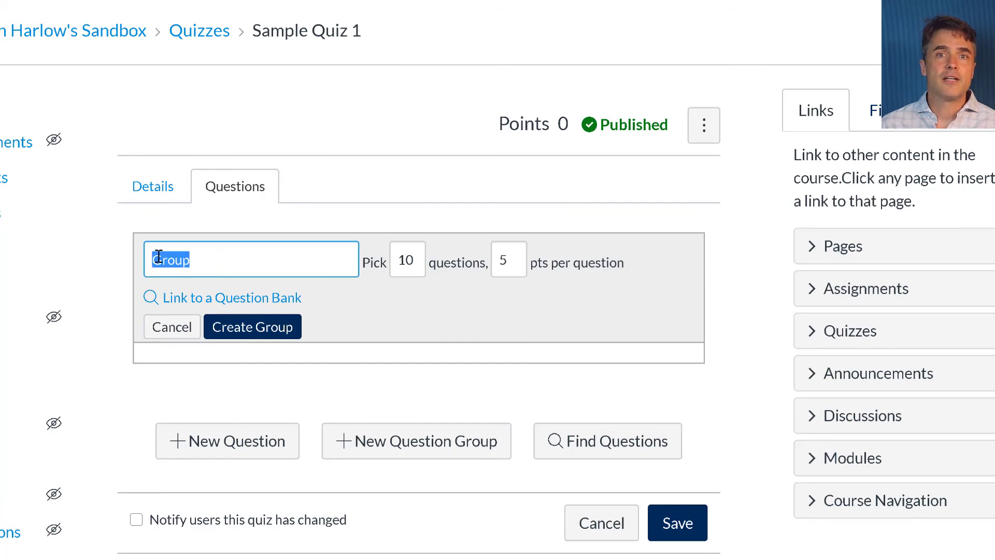
pyautogui.write('Test Bank 1')
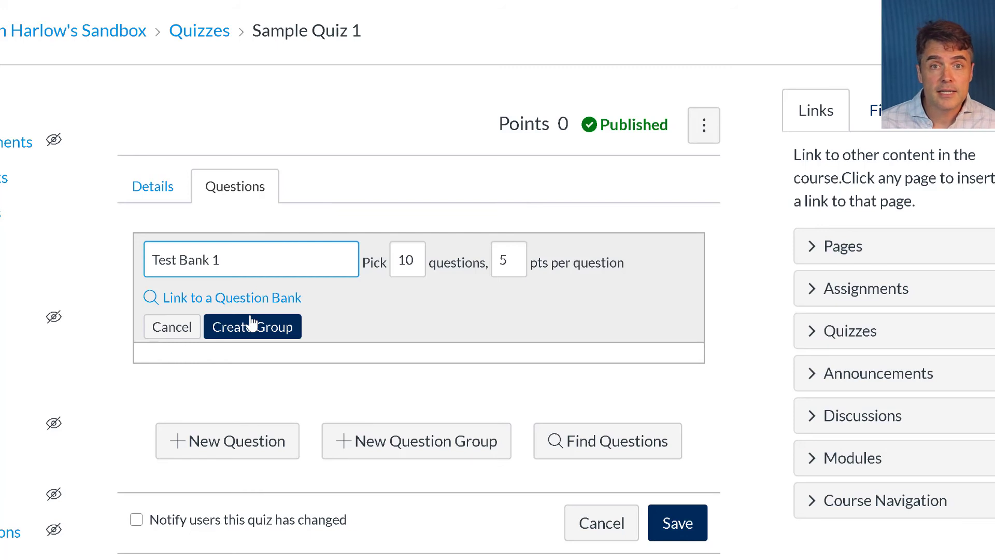
# Step: Link the new group to Test 1 Question Bank, create the group and save the quiz
pyautogui.click(236, 299)
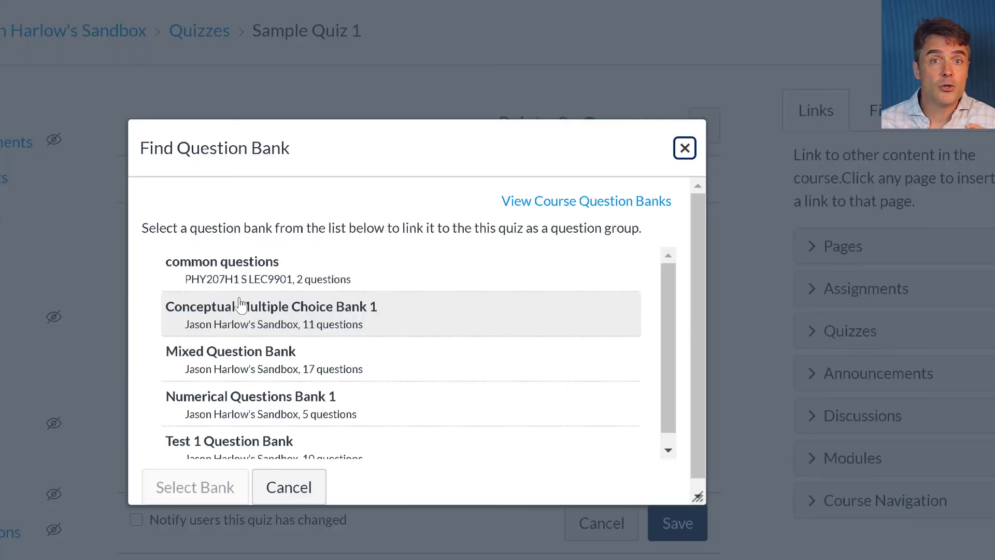
pyautogui.scroll(-1, 318, 312)
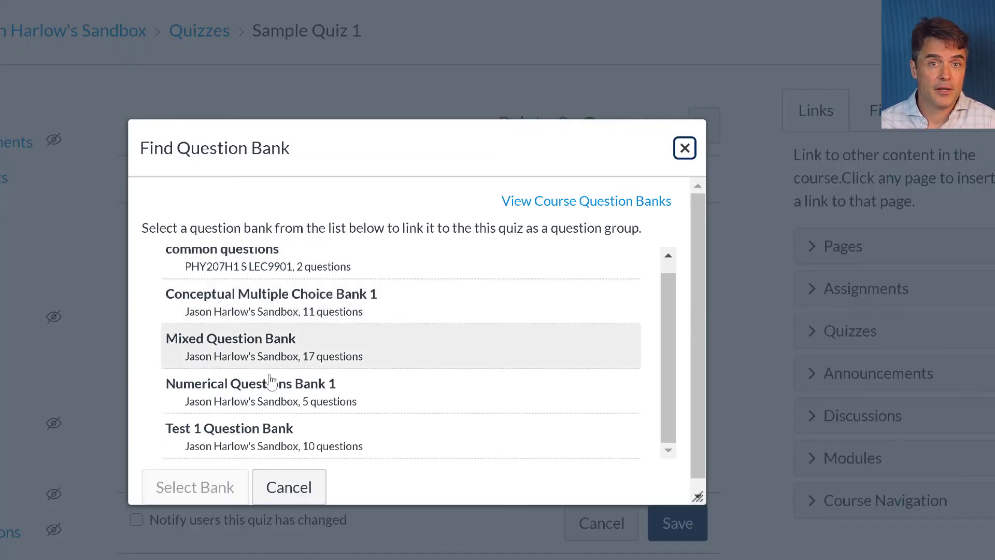
pyautogui.click(273, 434)
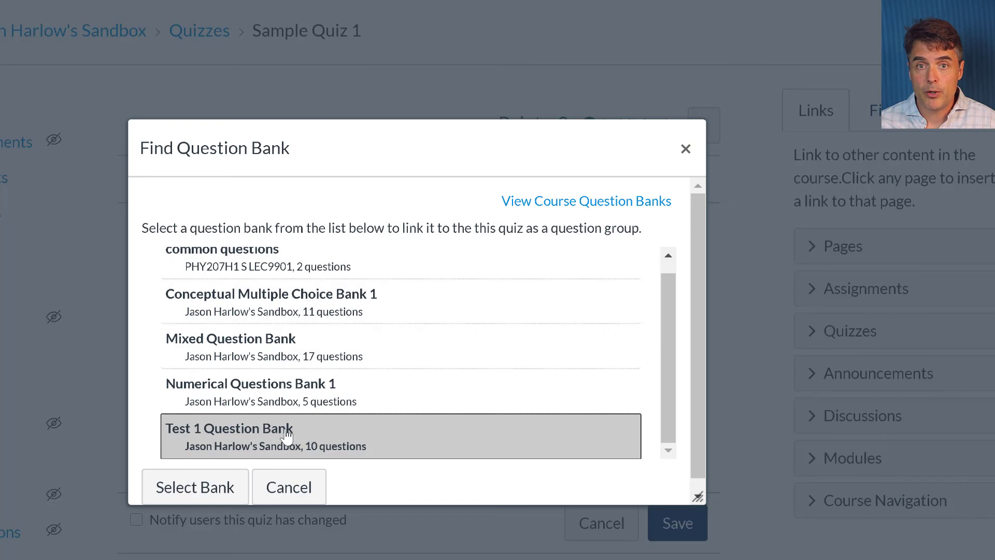
pyautogui.click(215, 482)
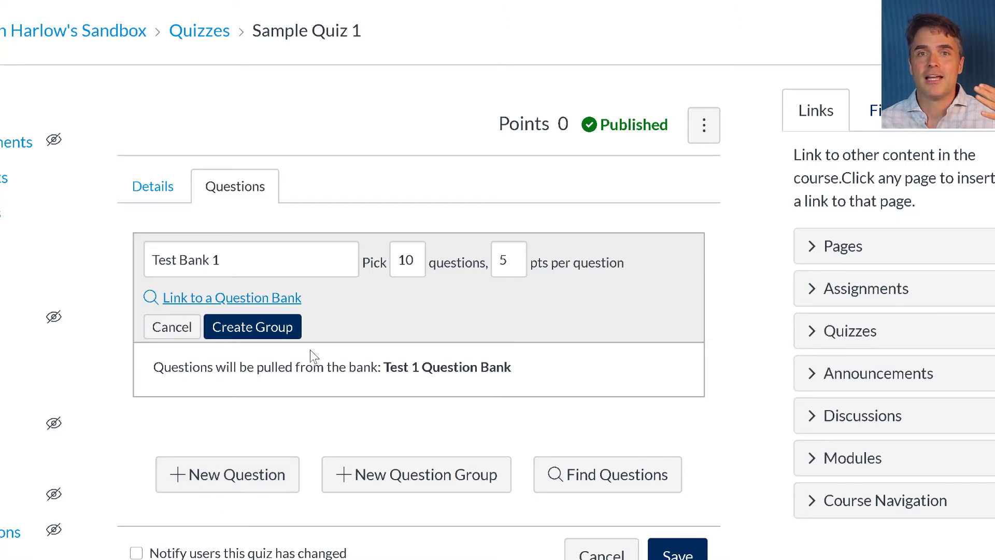
pyautogui.click(256, 325)
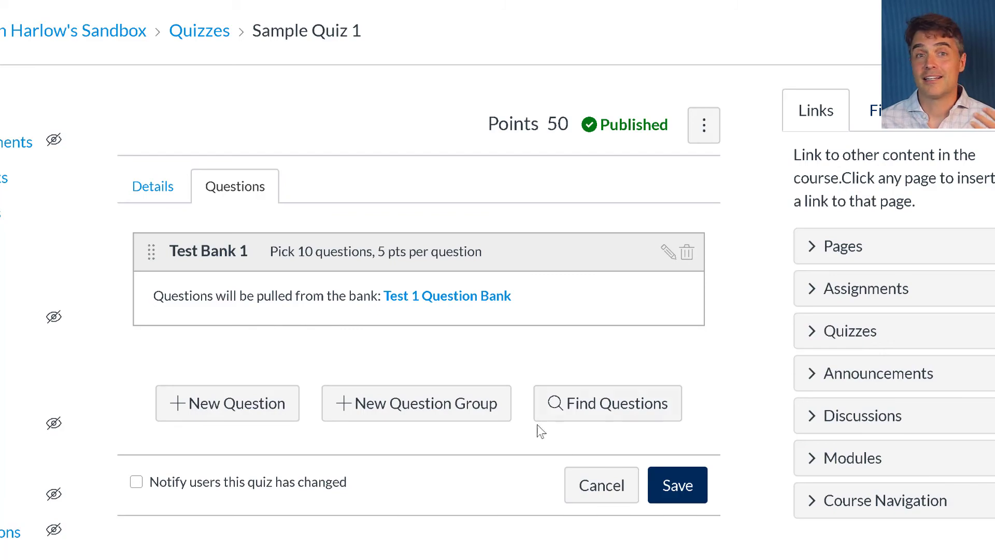
pyautogui.click(674, 483)
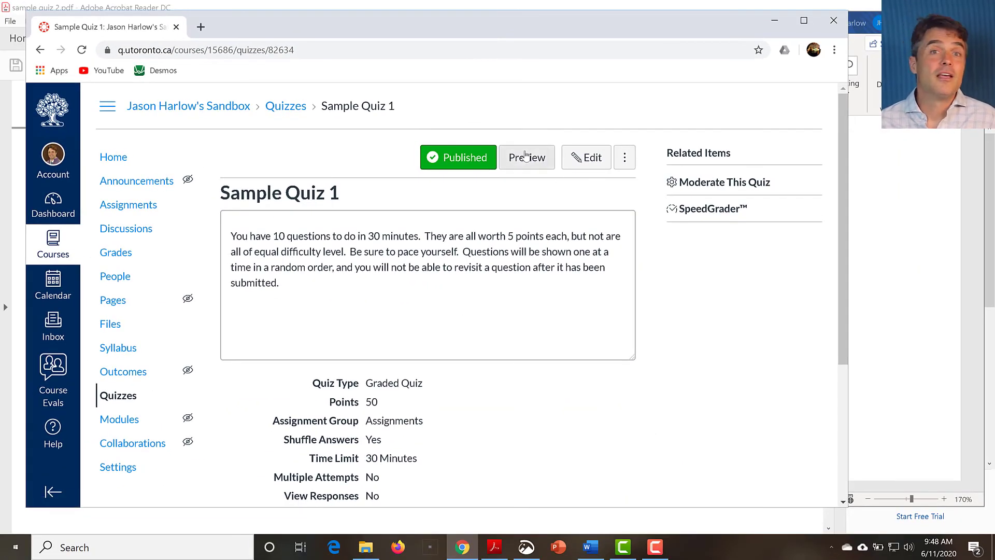
# Step: Start a preview of the quiz, enter "N" as the written answer to Question 1 and advance to Question 2
pyautogui.click(526, 158)
pyautogui.click(529, 356)
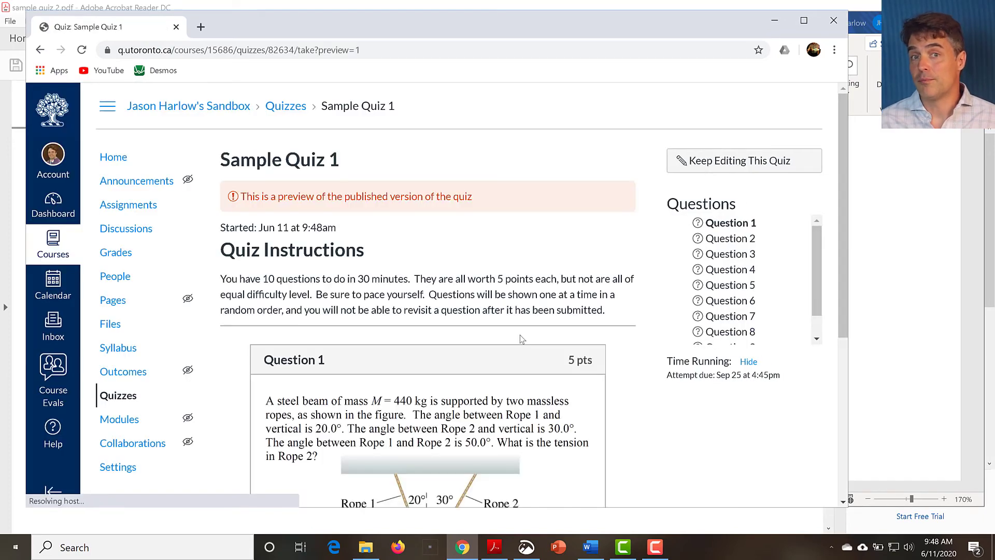
pyautogui.scroll(-6, 507, 273)
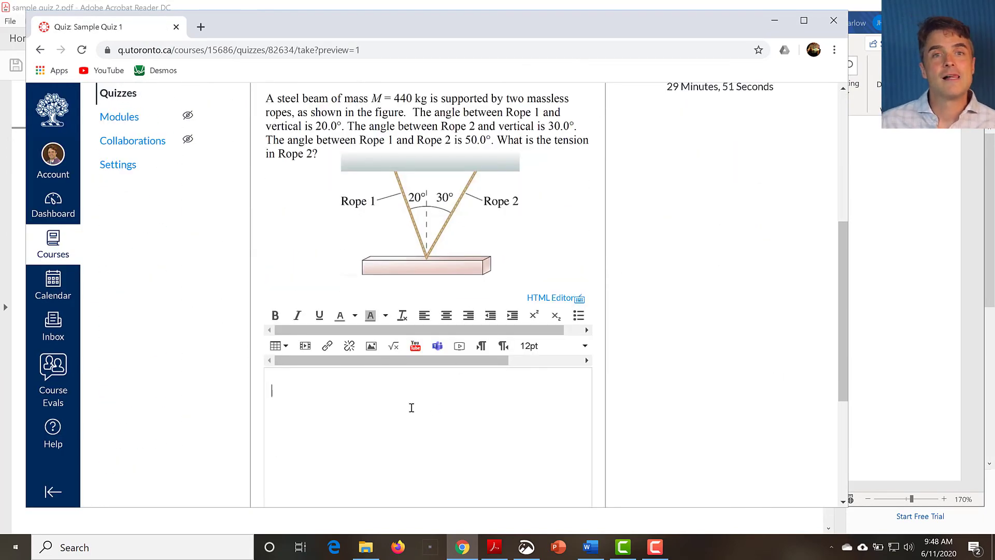
pyautogui.write('N')
pyautogui.scroll(-4, 416, 402)
pyautogui.click(573, 404)
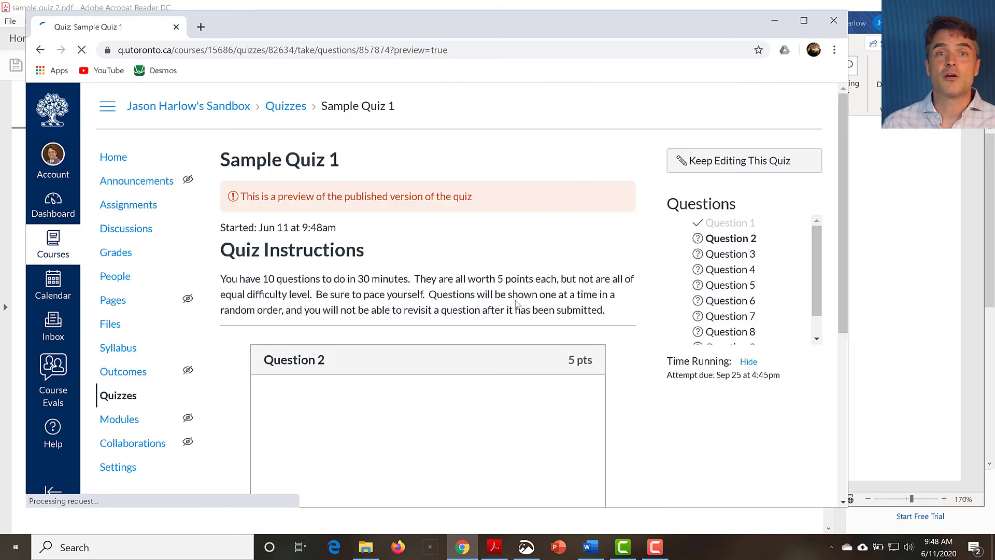
# Step: Answer Question 2 with "1, 2 and 4 but not 3" and advance to Question 3
pyautogui.scroll(-3, 477, 278)
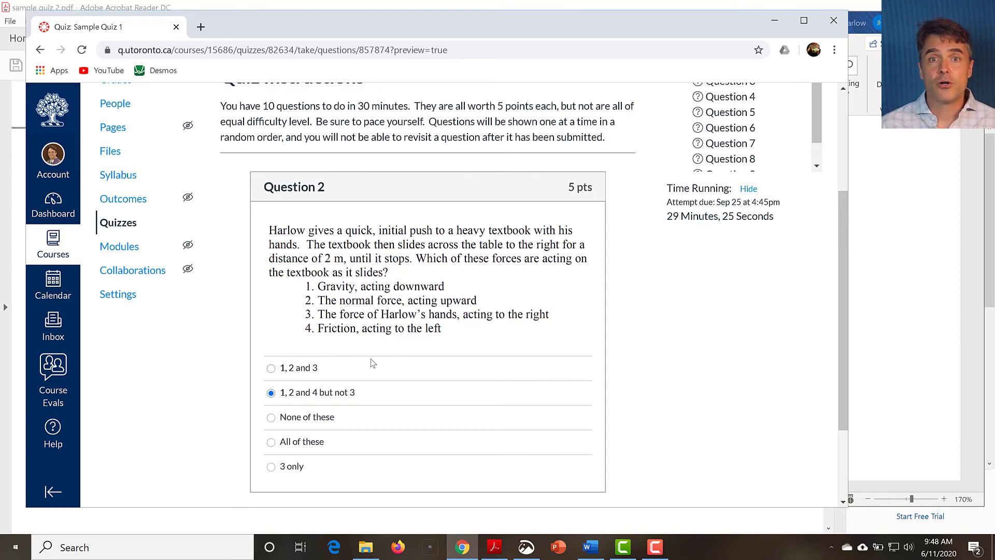
pyautogui.scroll(-2, 442, 389)
pyautogui.click(568, 413)
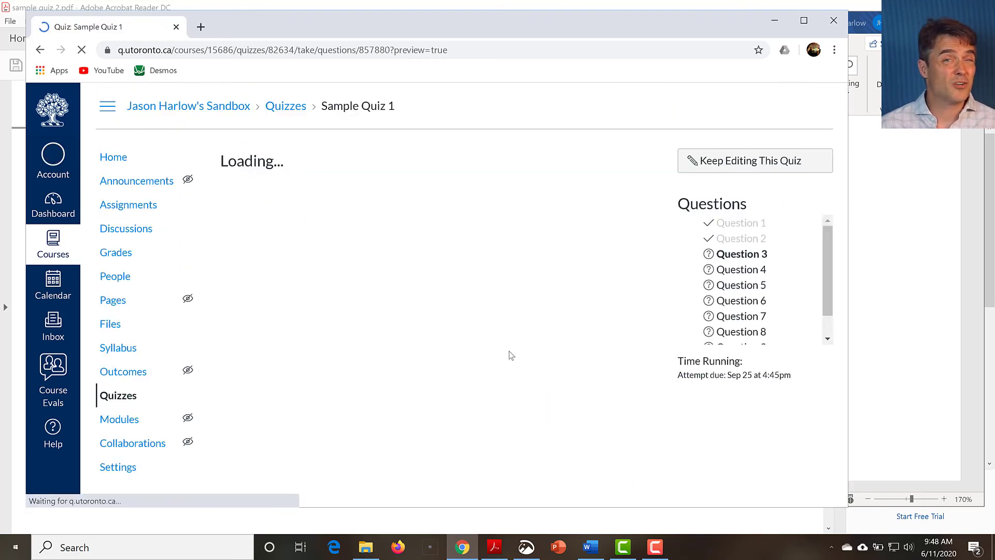
# Step: Answer the pendulum question with "B at moment 0, A at moment 5" and advance to the following question
pyautogui.scroll(-6, 437, 314)
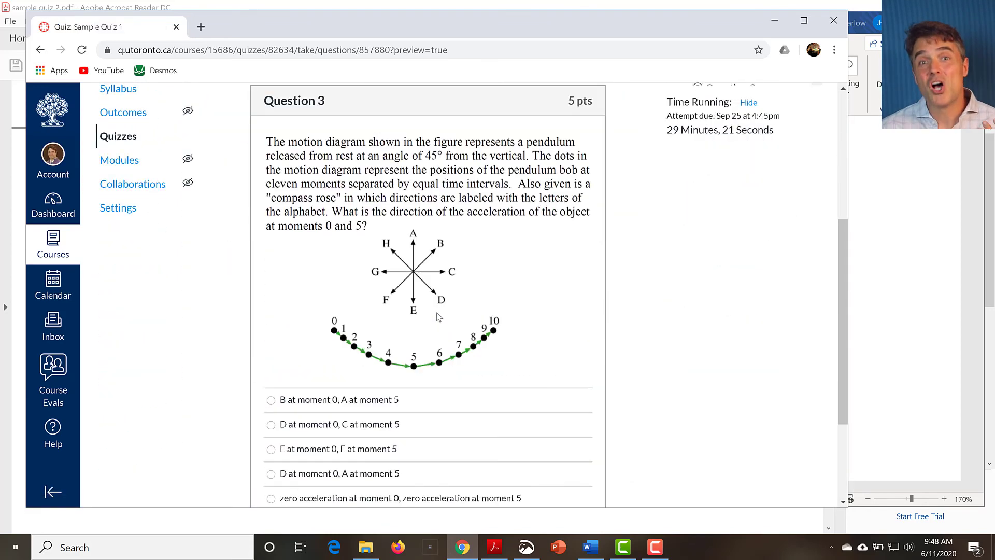
pyautogui.scroll(3, 440, 311)
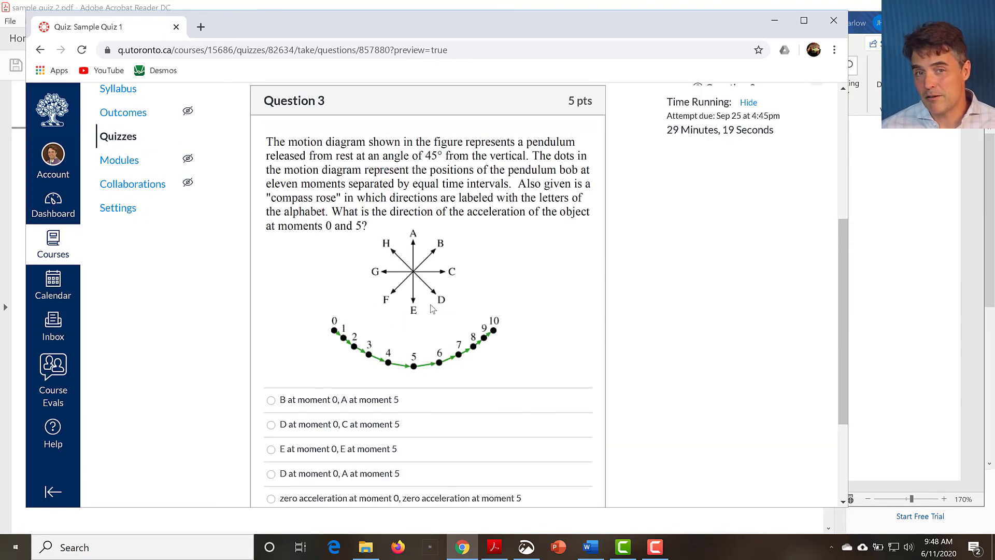
pyautogui.scroll(-1, 433, 308)
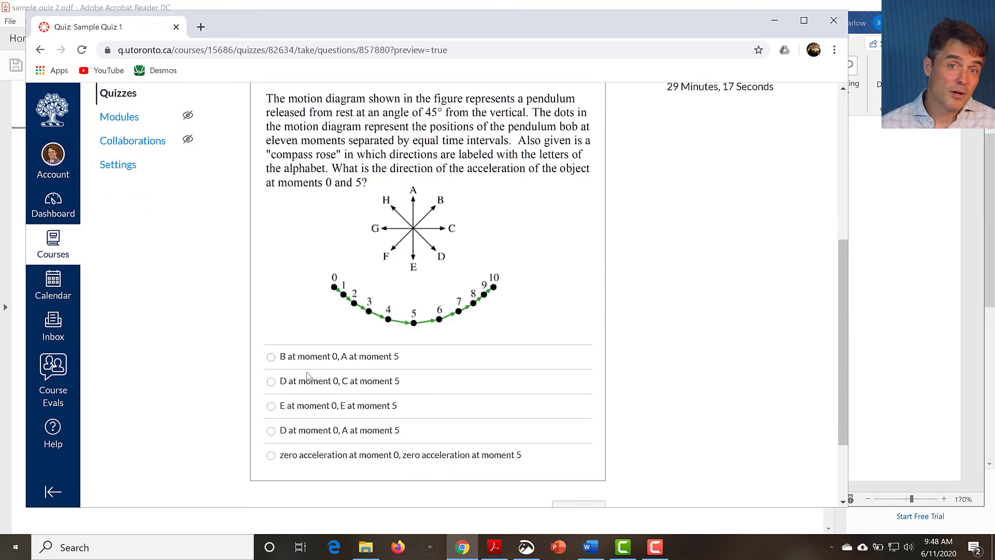
pyautogui.click(271, 358)
pyautogui.scroll(-3, 363, 373)
pyautogui.click(569, 409)
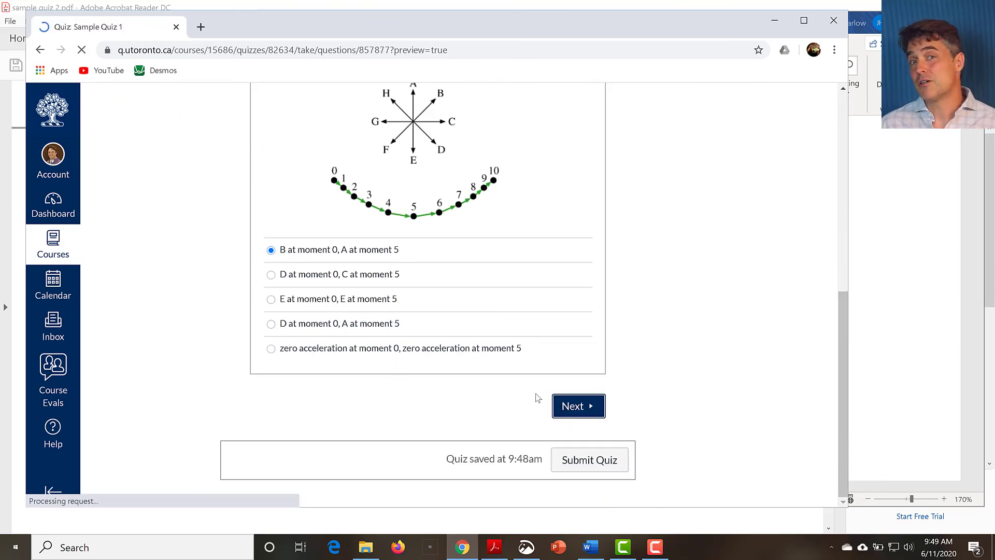